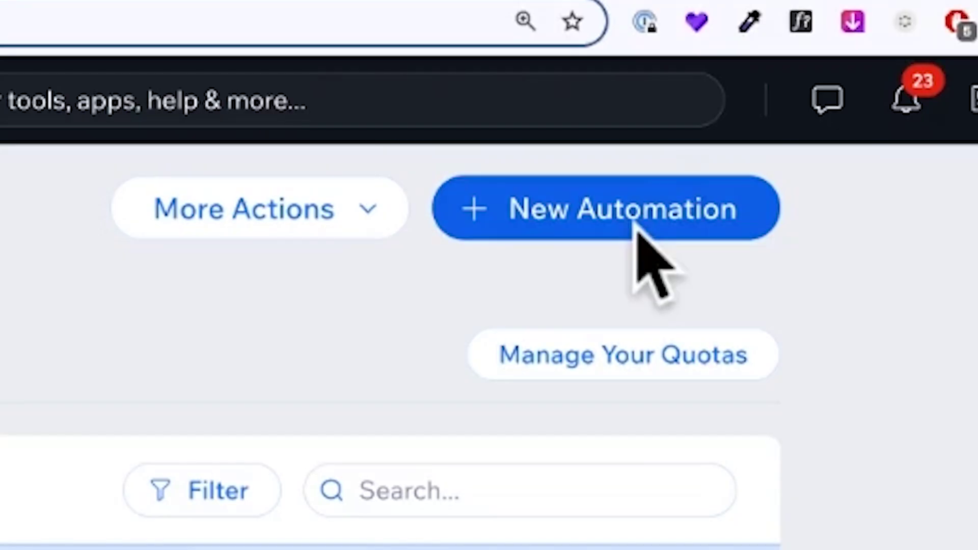
Browse the suggested automations and set up the "Notify customers an invoice is 1 week overdue" template.
{"action": "left_click", "coordinate": [633, 217]}
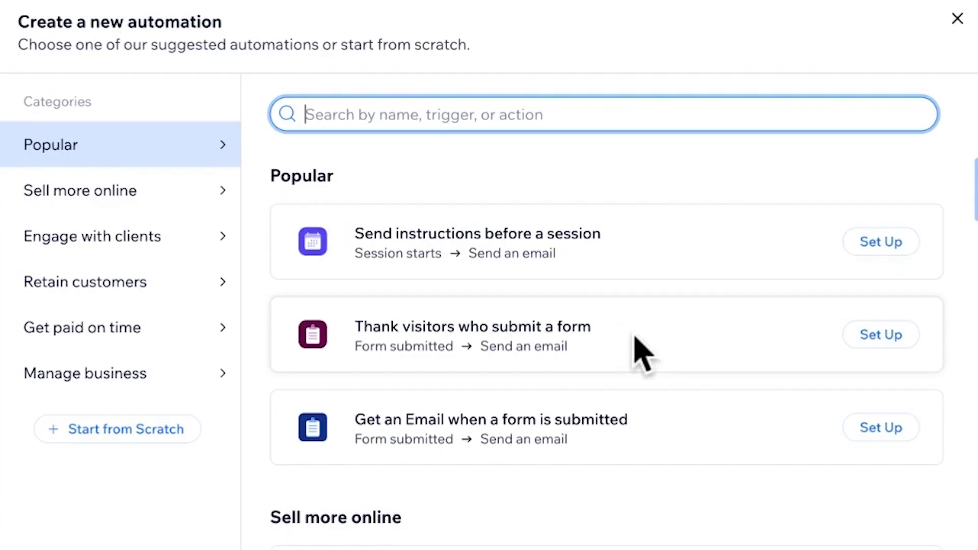
{"action": "scroll", "coordinate": [637, 354], "scroll_direction": "down", "scroll_amount": 5}
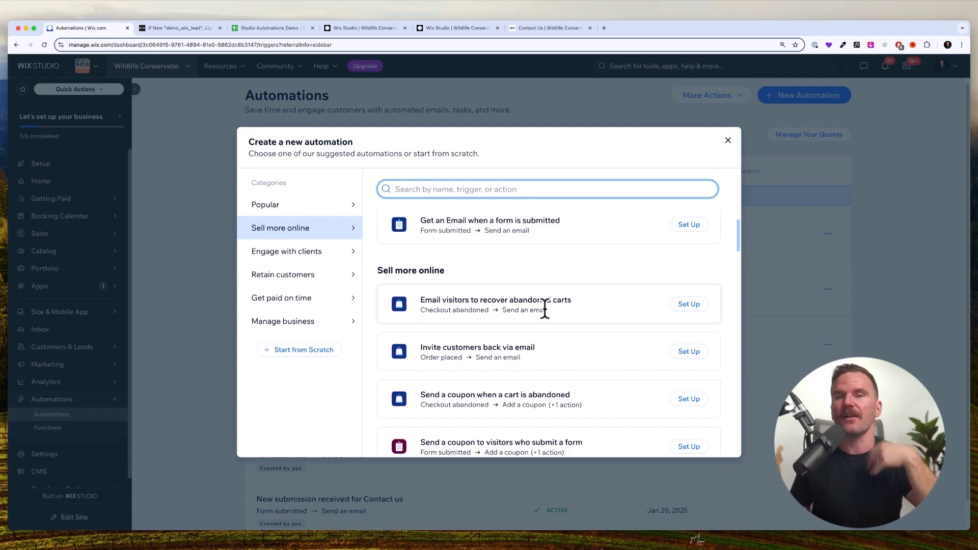
{"action": "scroll", "coordinate": [499, 294], "scroll_direction": "down", "scroll_amount": 10}
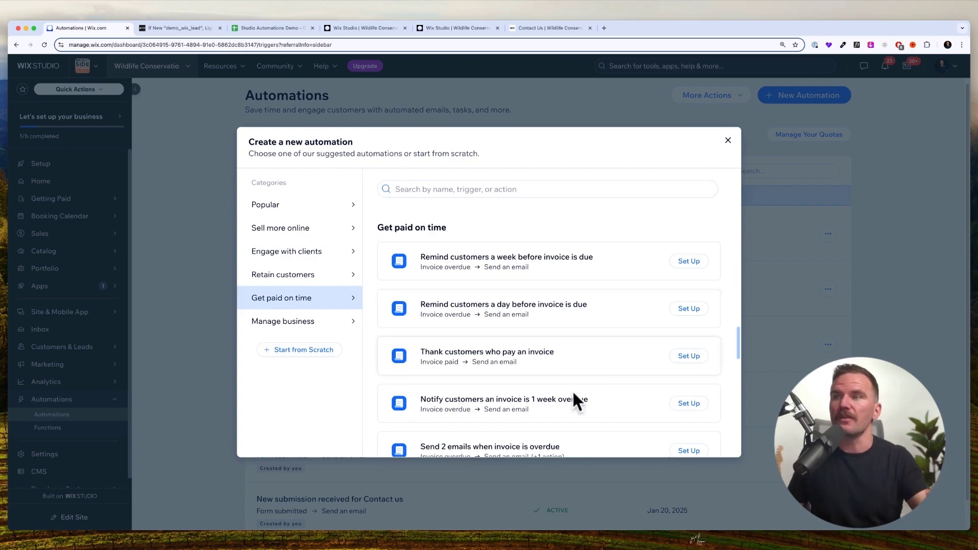
{"action": "scroll", "coordinate": [601, 529], "scroll_direction": "down", "scroll_amount": 1}
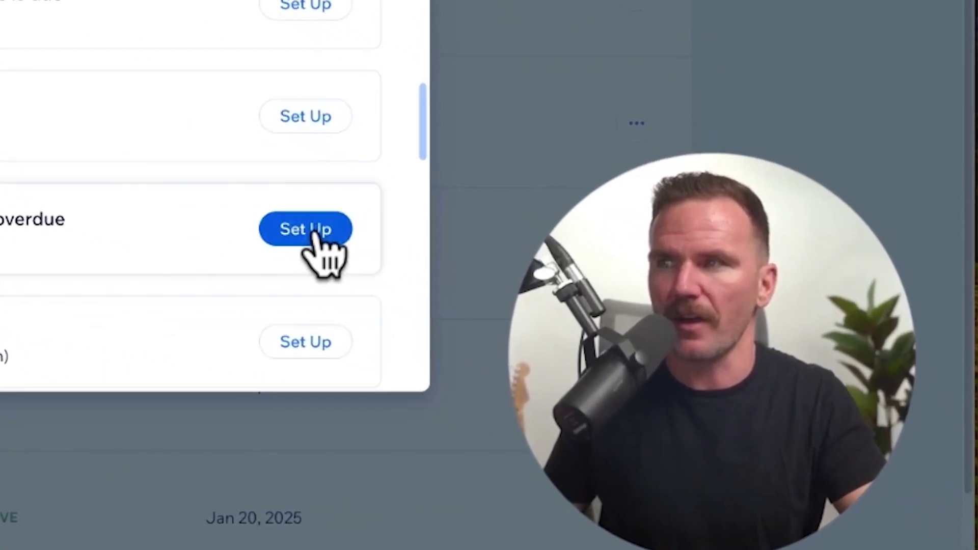
{"action": "left_click", "coordinate": [371, 264]}
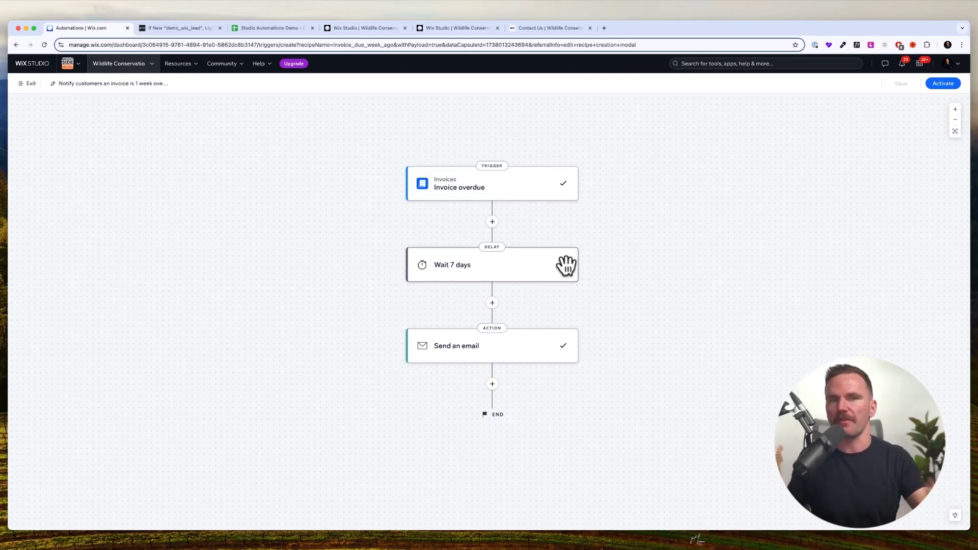
Open the Invoice overdue trigger and read what its once-per-person and run-before-trigger options do.
{"action": "left_click", "coordinate": [573, 193]}
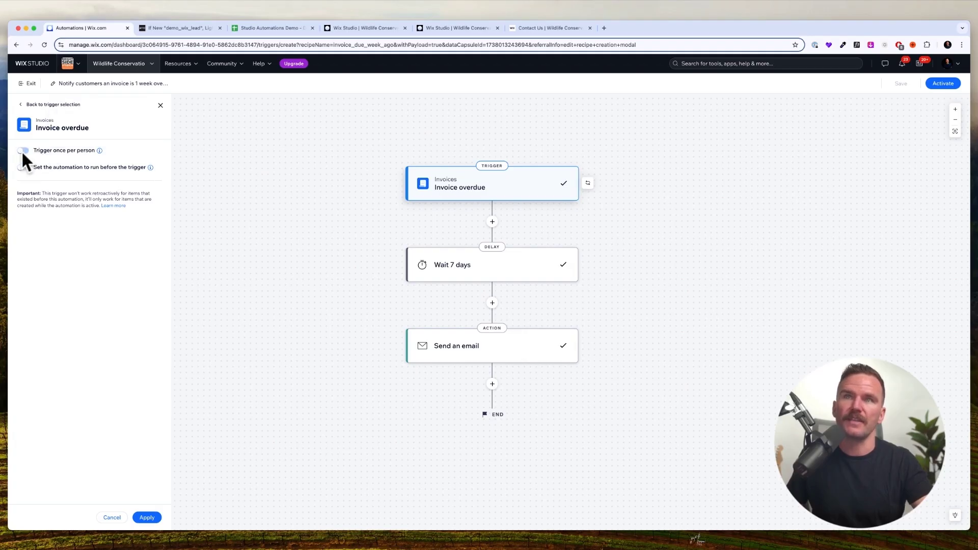
{"action": "mouse_move", "coordinate": [100, 150]}
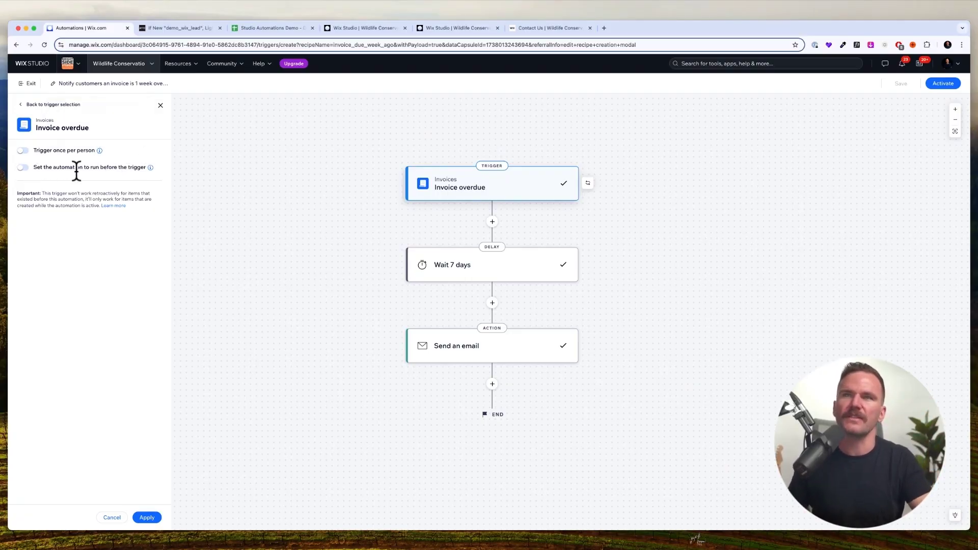
{"action": "mouse_move", "coordinate": [150, 167]}
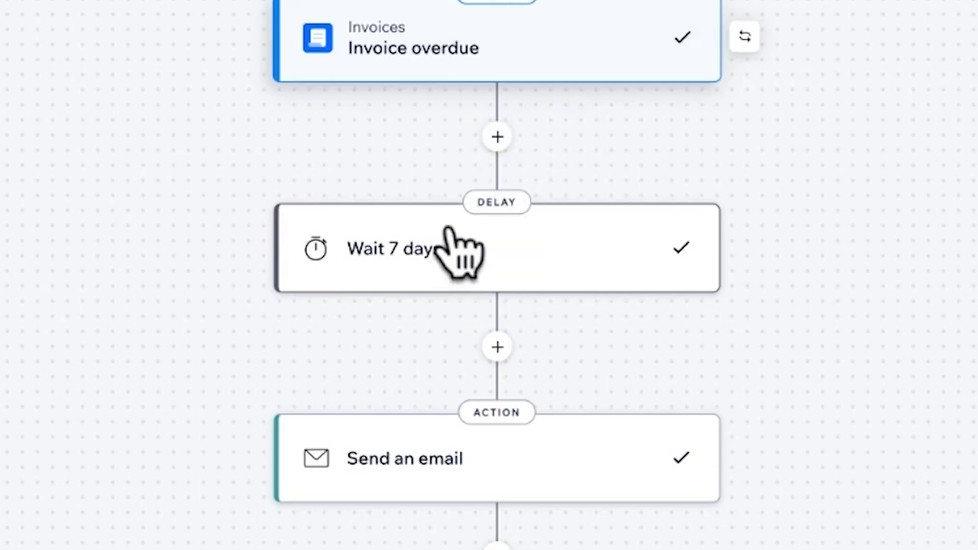
Inspect the 7-day delay and the Send an email action, and open the overdue-invoice email to read its content.
{"action": "left_click", "coordinate": [473, 264]}
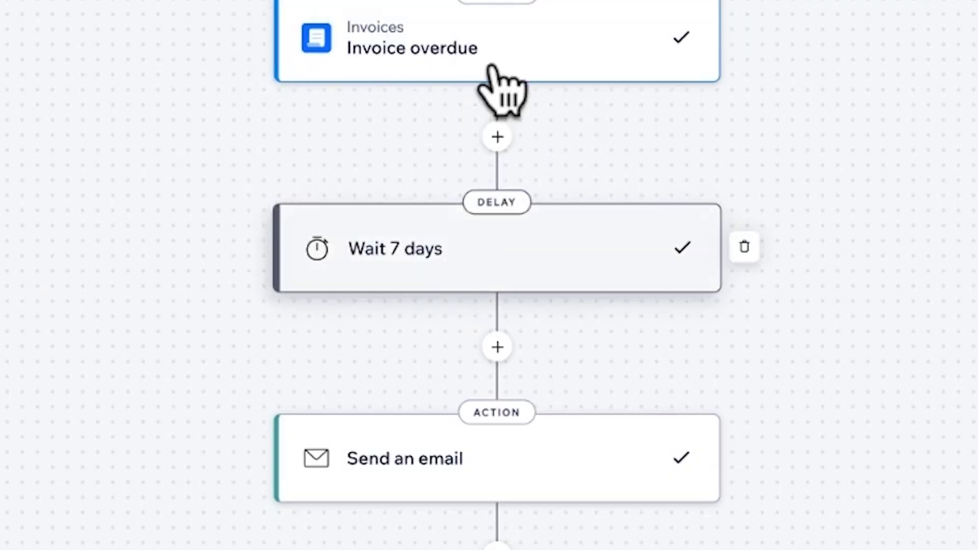
{"action": "left_click", "coordinate": [510, 469]}
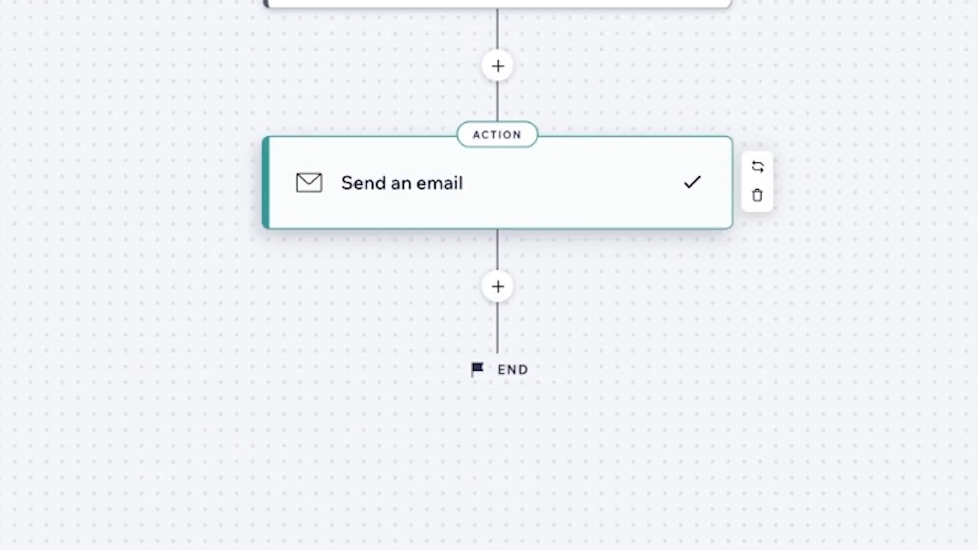
{"action": "left_click", "coordinate": [436, 308]}
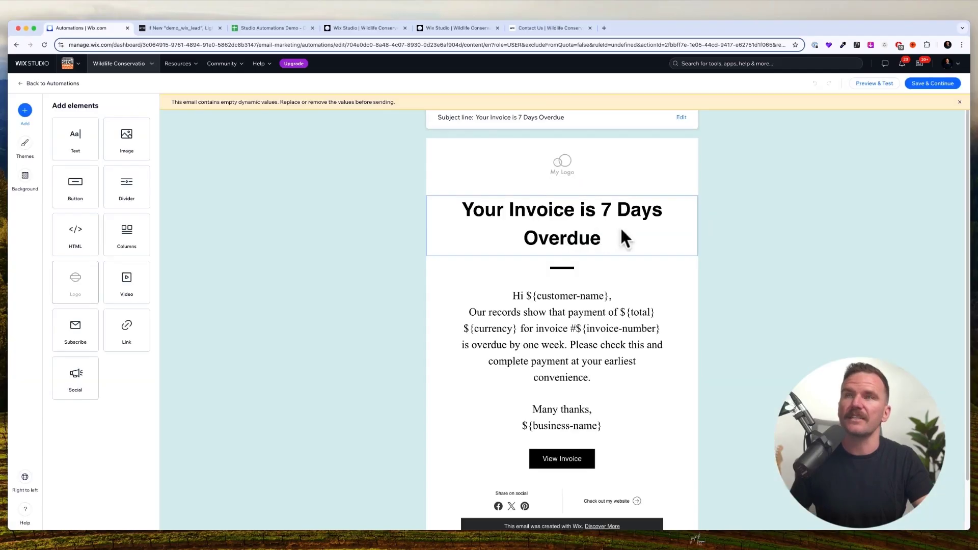
{"action": "scroll", "coordinate": [590, 313], "scroll_direction": "down", "scroll_amount": 1}
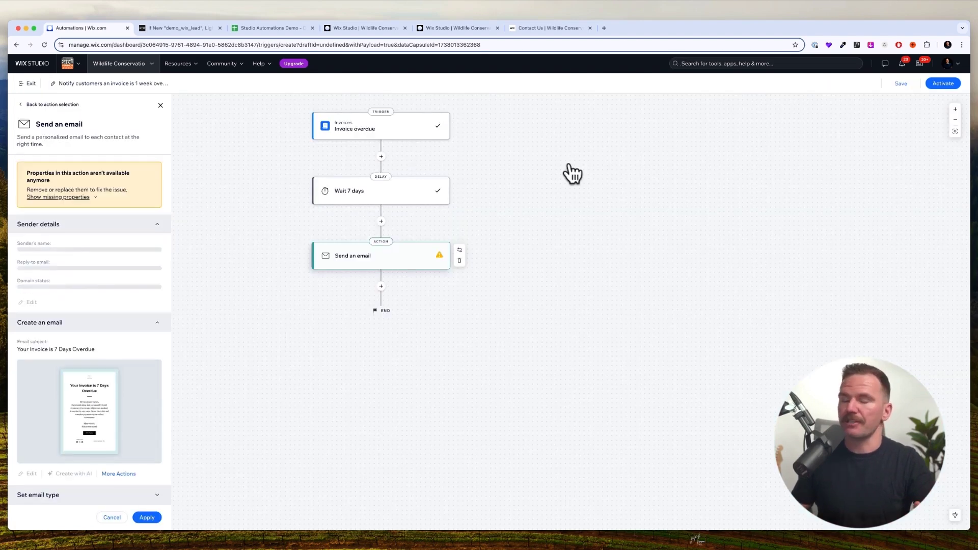
Try to activate the overdue-invoice automation.
{"action": "left_click_drag", "start_coordinate": [520, 187], "coordinate": [637, 211]}
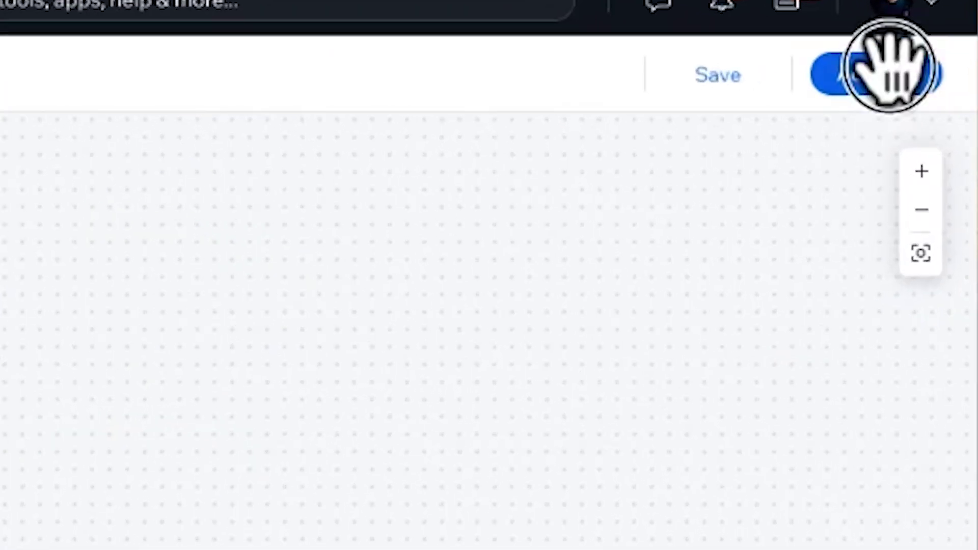
{"action": "left_click", "coordinate": [943, 83]}
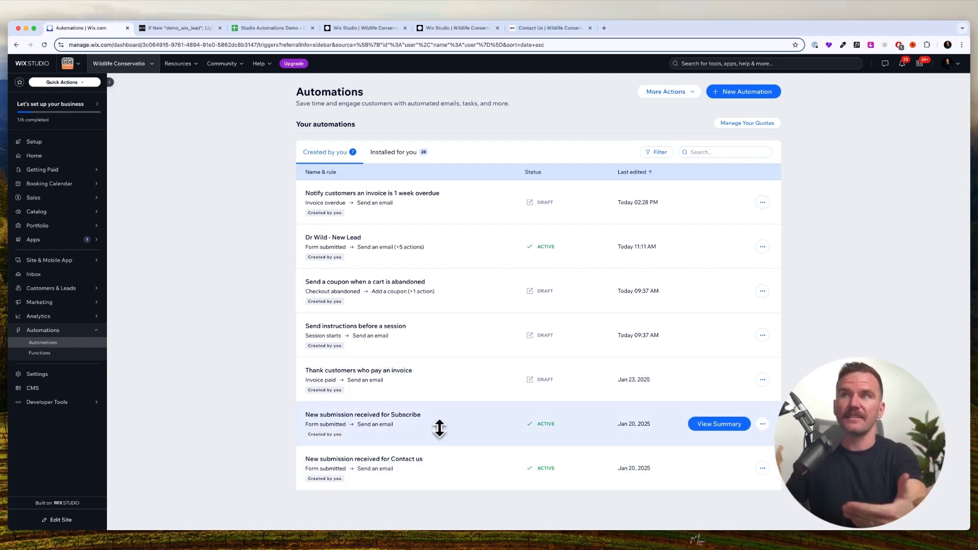
Switch to the live Contact Us page and choose Collaborating or Partnership as the form's help reason.
{"action": "left_click", "coordinate": [555, 29]}
{"action": "scroll", "coordinate": [558, 173], "scroll_direction": "up", "scroll_amount": 3}
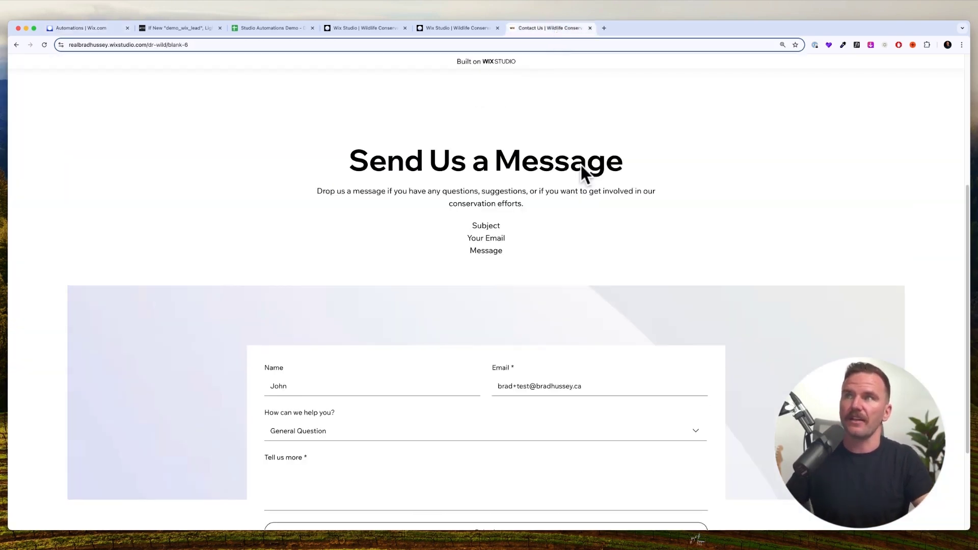
{"action": "scroll", "coordinate": [350, 146], "scroll_direction": "down", "scroll_amount": 3}
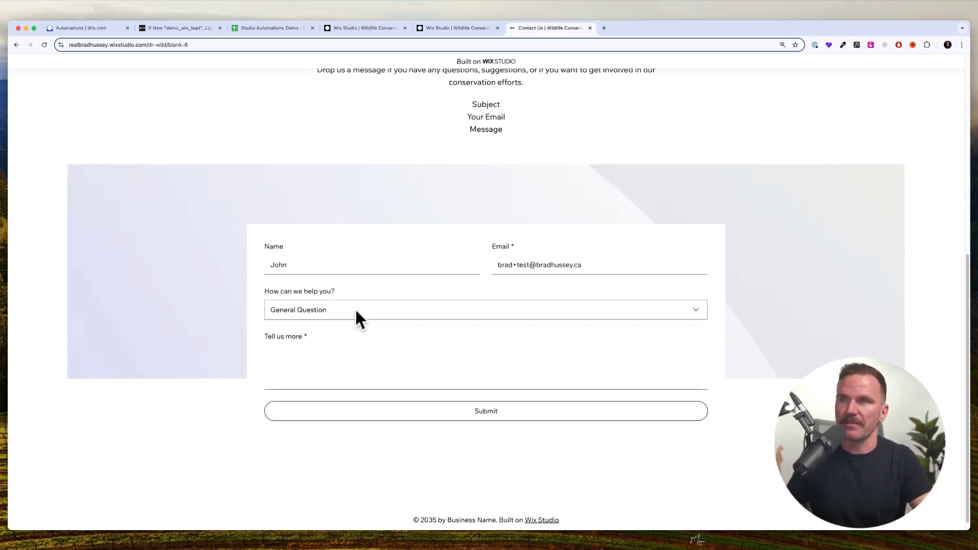
{"action": "left_click", "coordinate": [356, 380]}
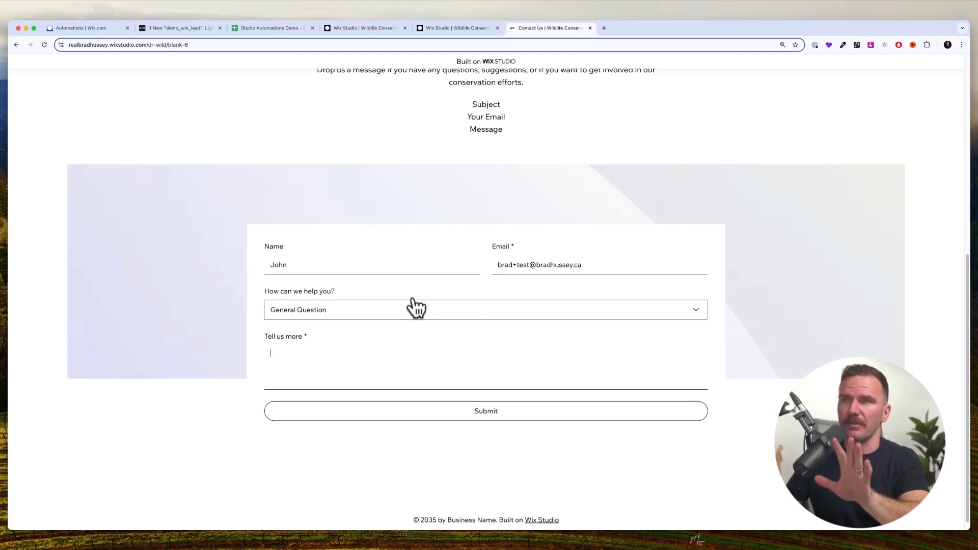
{"action": "left_click", "coordinate": [354, 317]}
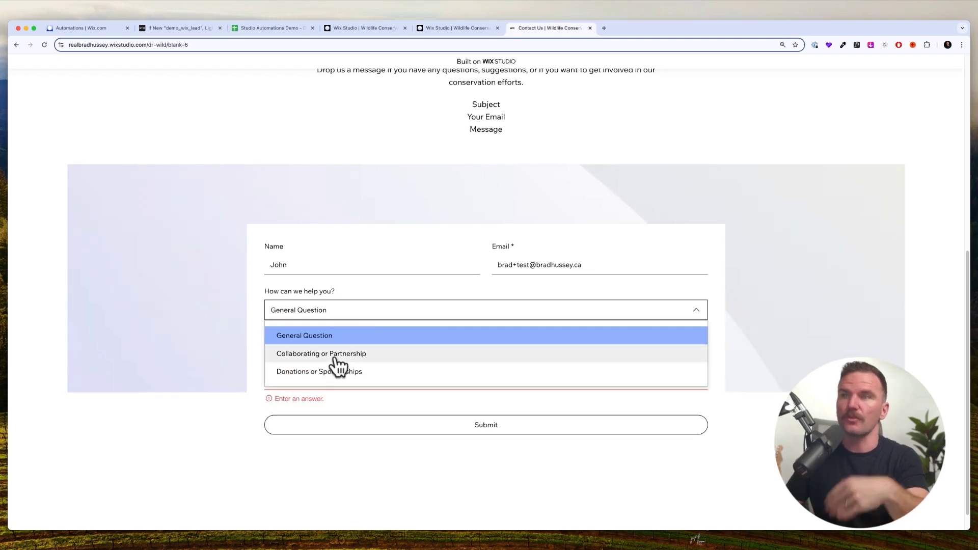
{"action": "left_click", "coordinate": [337, 355]}
{"action": "left_click", "coordinate": [339, 367]}
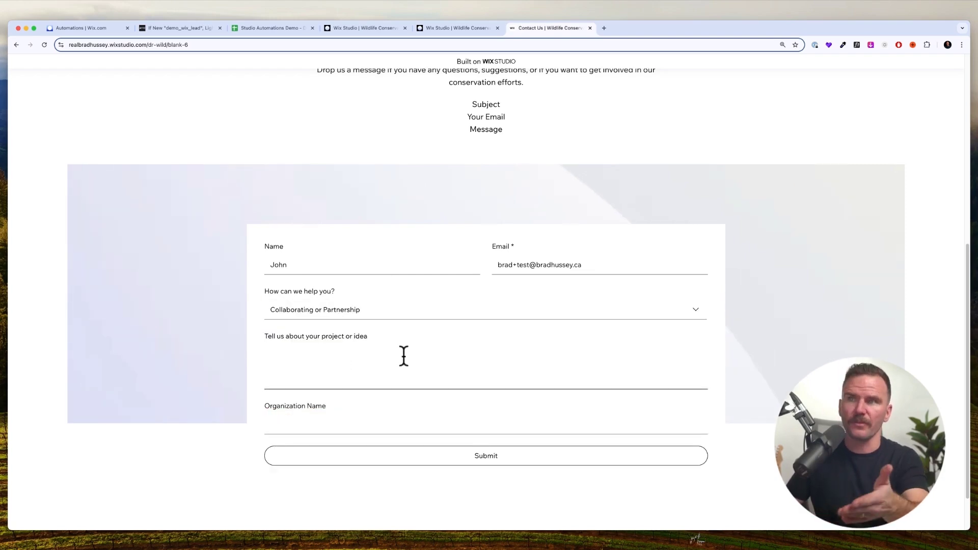
Set the contact form's help reason to Donations or Sponsorships and try its phone number and $10 donation fields.
{"action": "left_click", "coordinate": [341, 427]}
{"action": "left_click", "coordinate": [363, 311]}
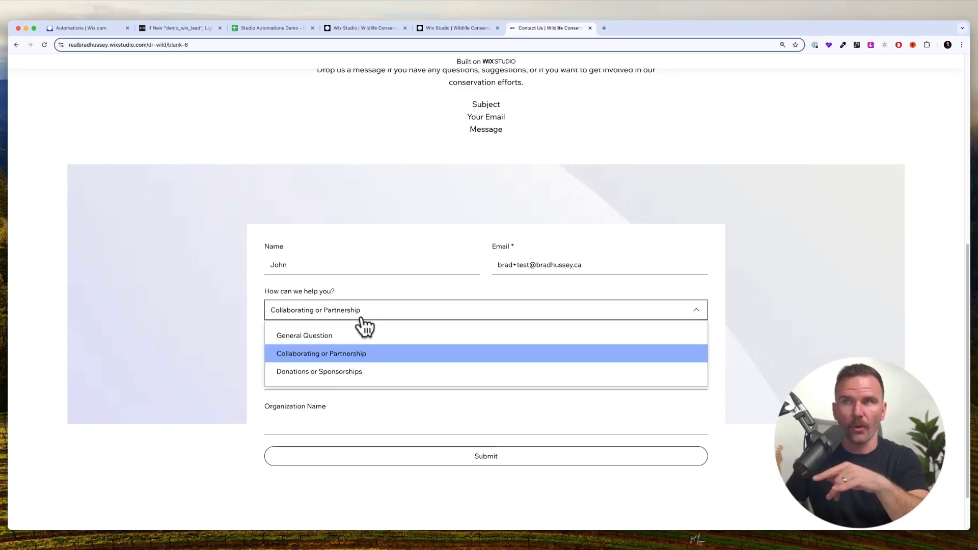
{"action": "left_click", "coordinate": [325, 371]}
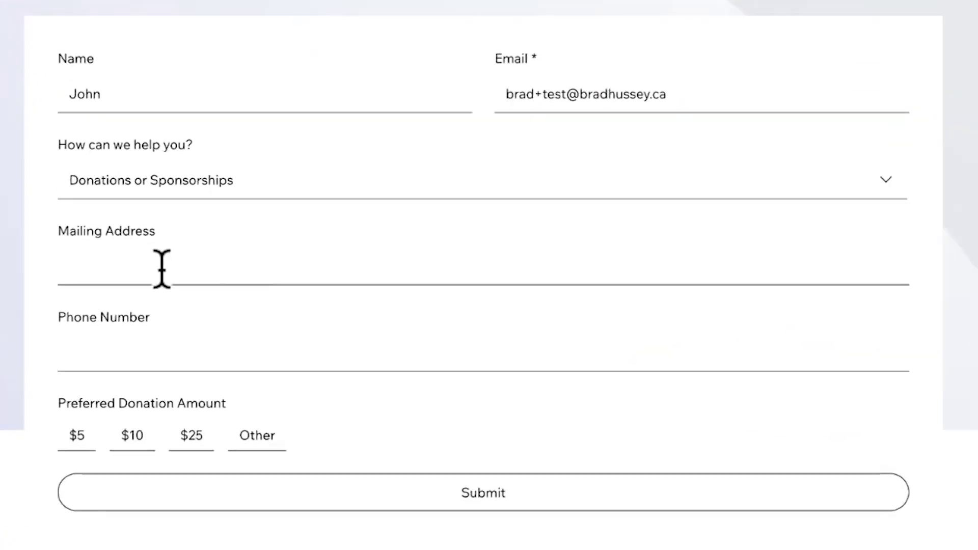
{"action": "left_click", "coordinate": [318, 355]}
{"action": "left_click", "coordinate": [172, 351]}
{"action": "left_click", "coordinate": [133, 436]}
{"action": "left_click", "coordinate": [136, 437]}
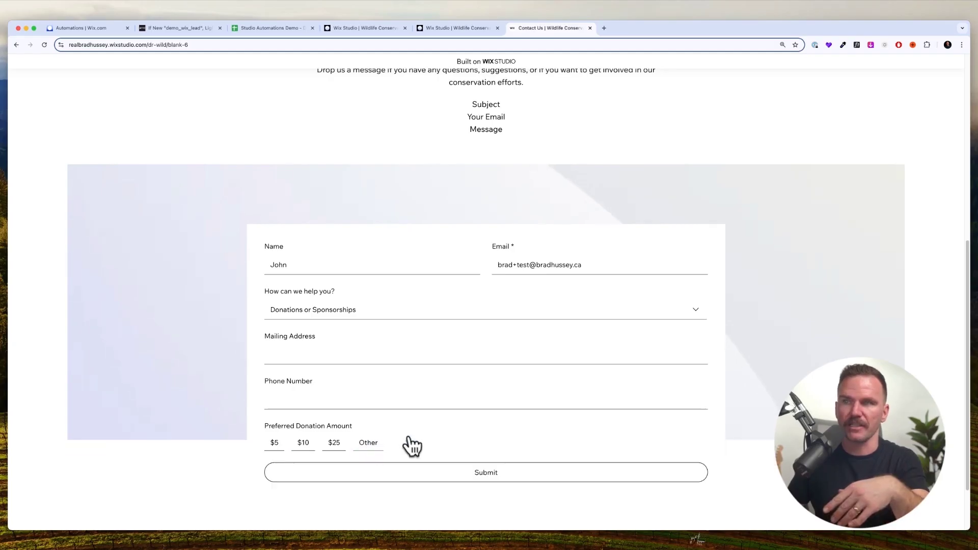
Review the email action of the "New submission received for Contact us" automation and return to the automations list.
{"action": "left_click", "coordinate": [191, 184]}
{"action": "left_click", "coordinate": [336, 336]}
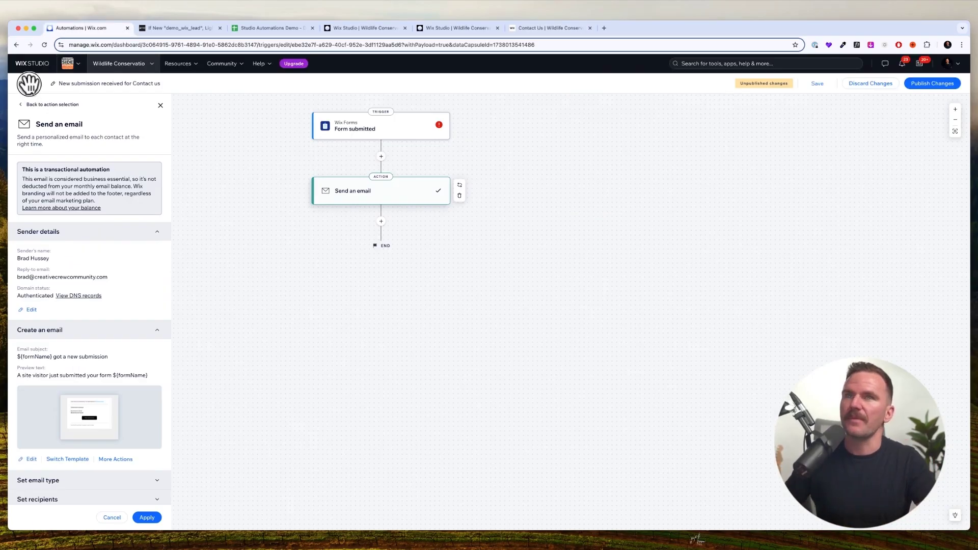
{"action": "left_click", "coordinate": [29, 83]}
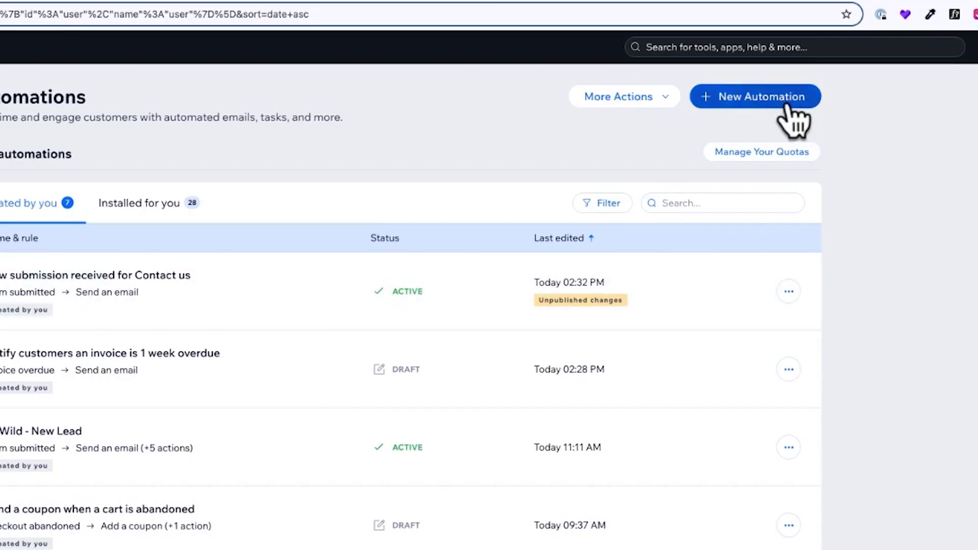
Create a new automation from scratch.
{"action": "left_click", "coordinate": [764, 95]}
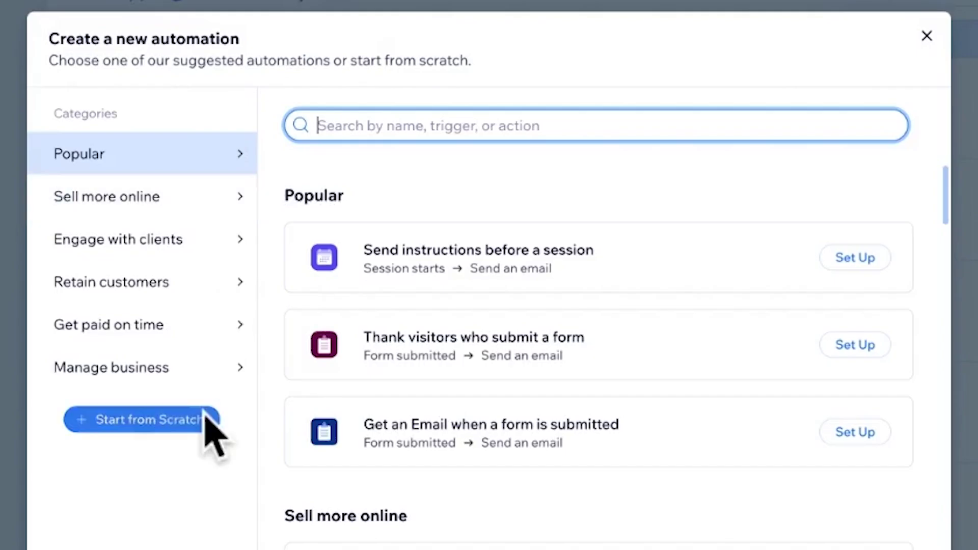
{"action": "left_click", "coordinate": [171, 414]}
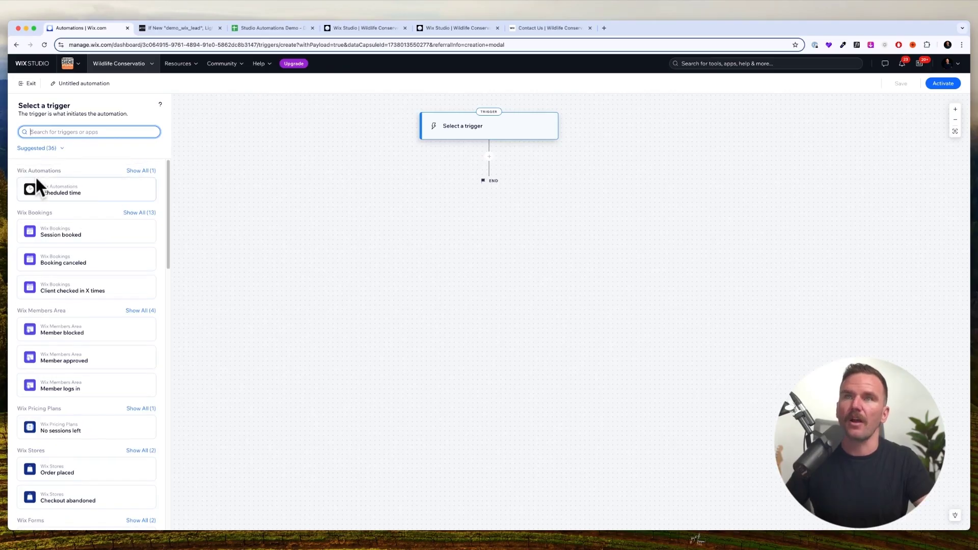
Try a Scheduled time trigger that repeats every week on Monday and Wednesday, and leave its settings.
{"action": "left_click", "coordinate": [84, 199]}
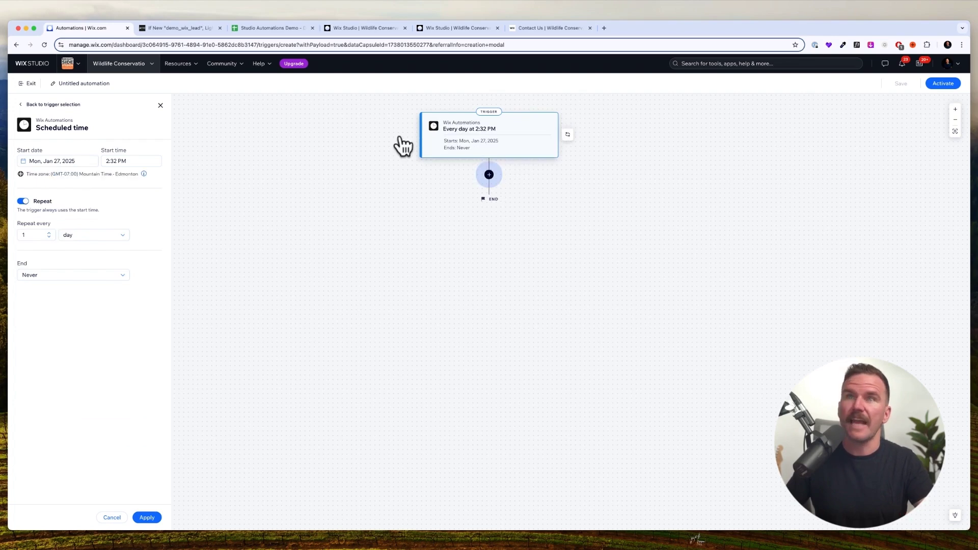
{"action": "left_click", "coordinate": [83, 236]}
{"action": "left_click", "coordinate": [87, 262]}
{"action": "left_click", "coordinate": [105, 236]}
{"action": "left_click", "coordinate": [87, 262]}
{"action": "left_click", "coordinate": [85, 264]}
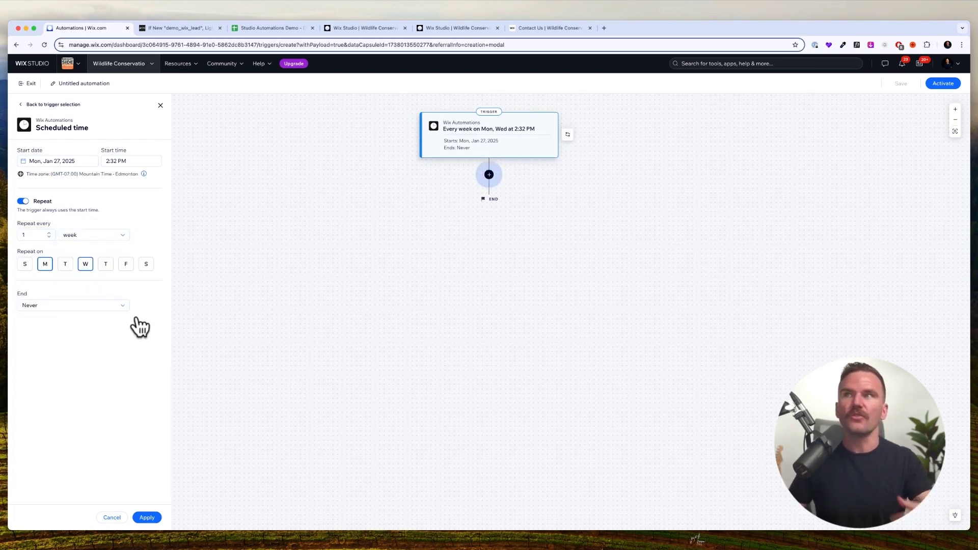
{"action": "left_click", "coordinate": [160, 105]}
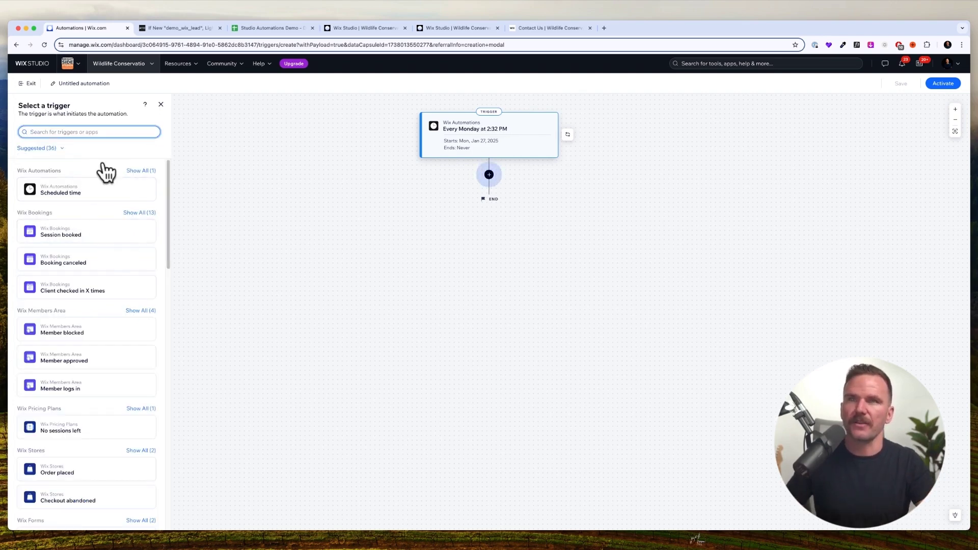
Search the available triggers for "blog" and clear the search.
{"action": "type", "text": "blog"}
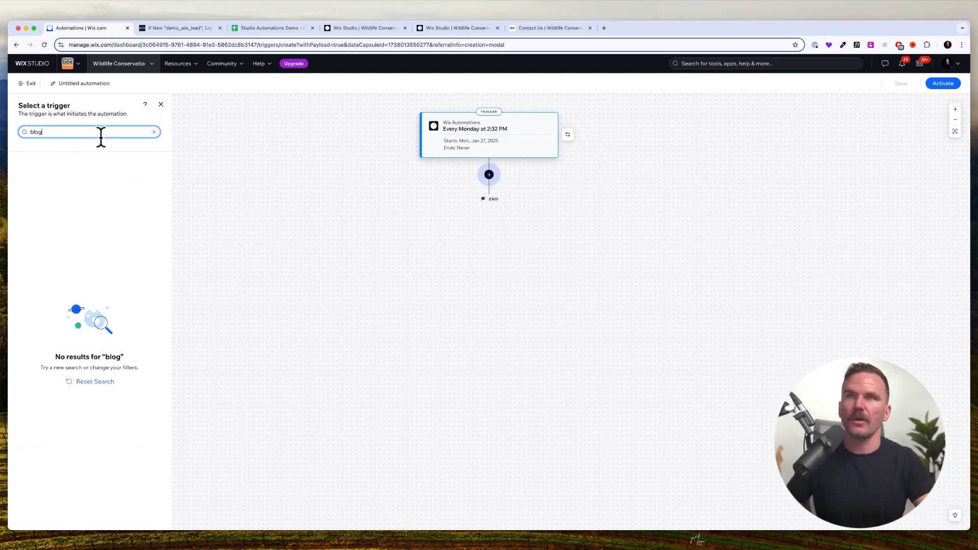
{"action": "key", "text": "BackSpace"}
{"action": "key", "text": "BackSpace"}
{"action": "key", "text": "BackSpace"}
{"action": "key", "text": "BackSpace"}
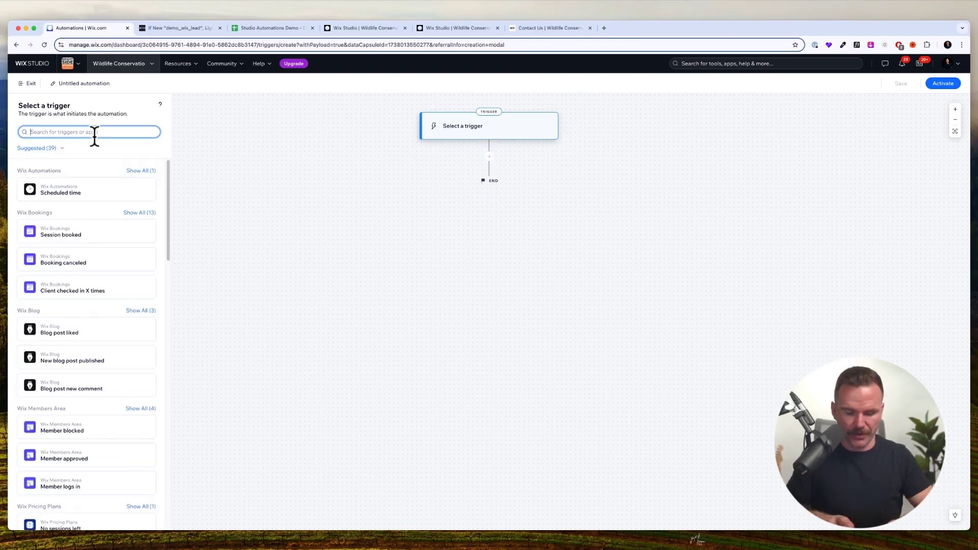
Search the triggers for "blog", choose New blog post published, and add a Send an email action after it.
{"action": "type", "text": "blog"}
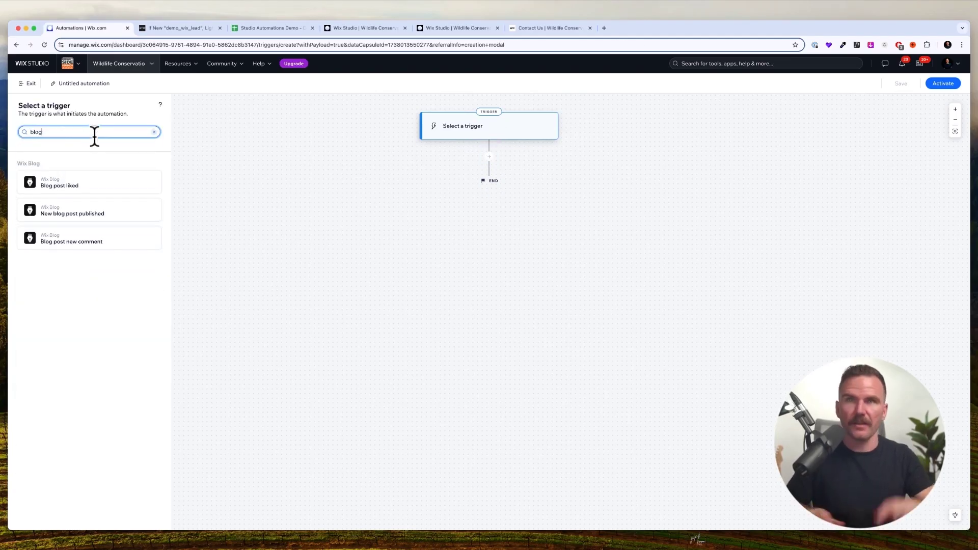
{"action": "left_click", "coordinate": [91, 216]}
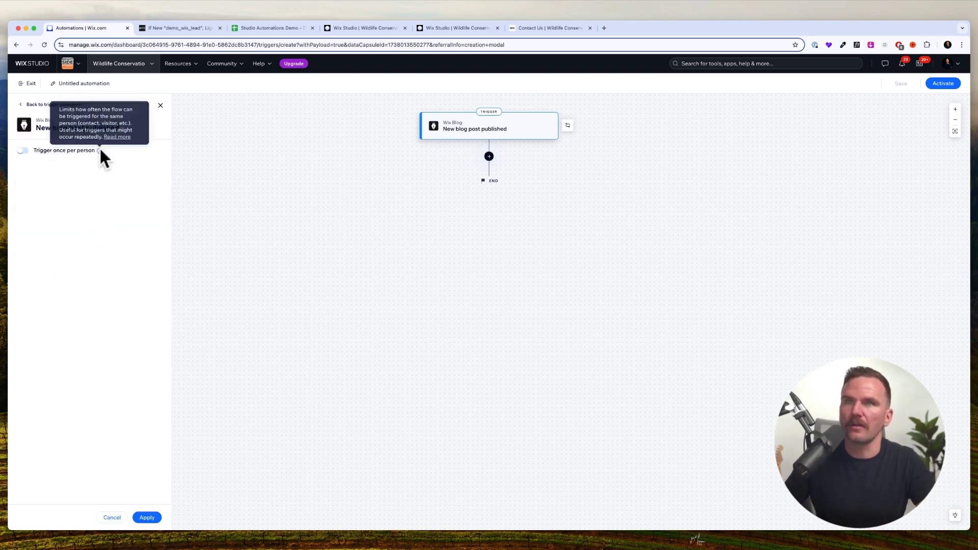
{"action": "left_click", "coordinate": [489, 156]}
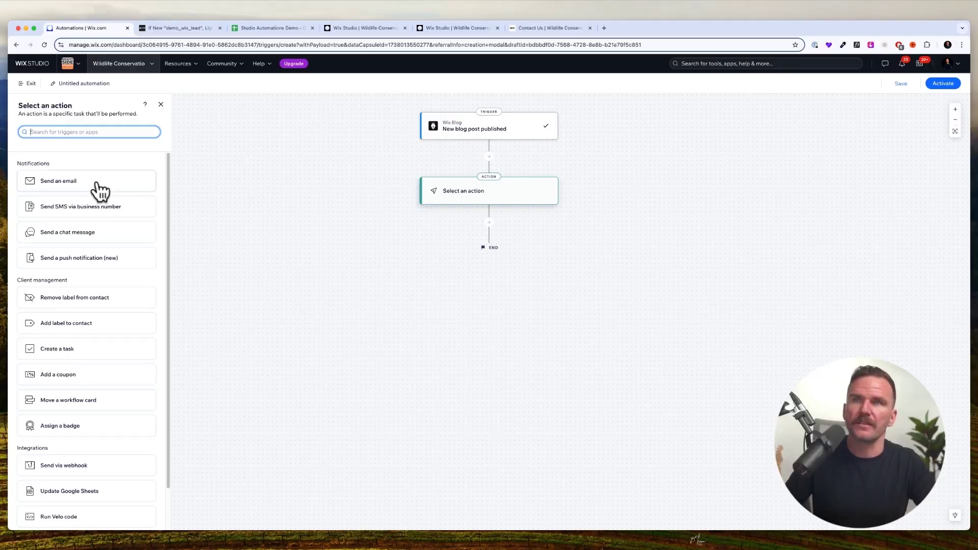
{"action": "left_click", "coordinate": [98, 184]}
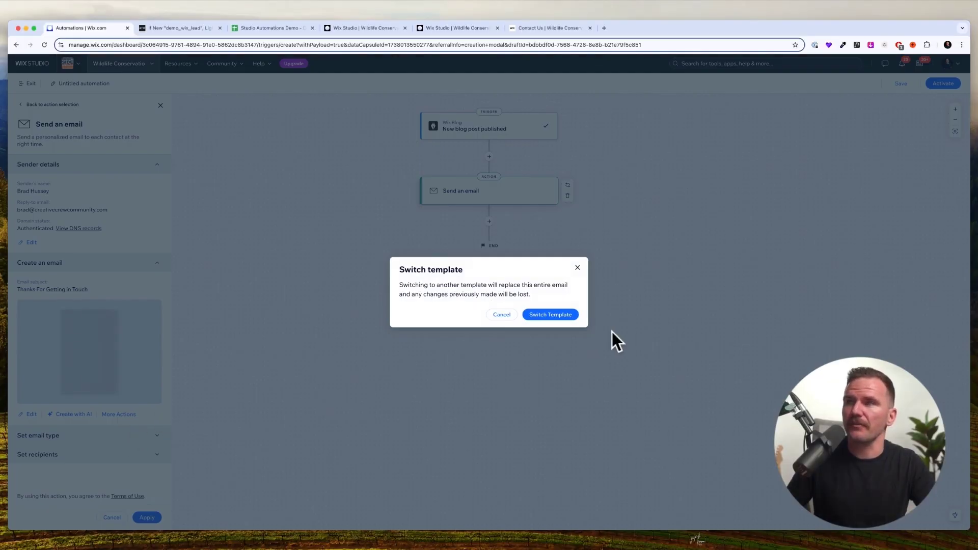
Switch the email to the new blog post template, save it, and add another action after the Send an email action.
{"action": "left_click", "coordinate": [550, 315]}
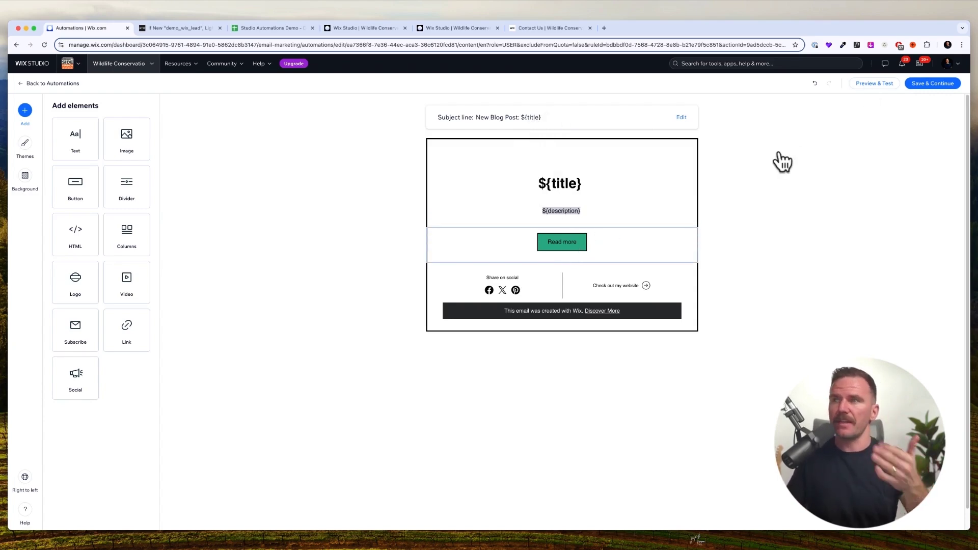
{"action": "left_click", "coordinate": [886, 82]}
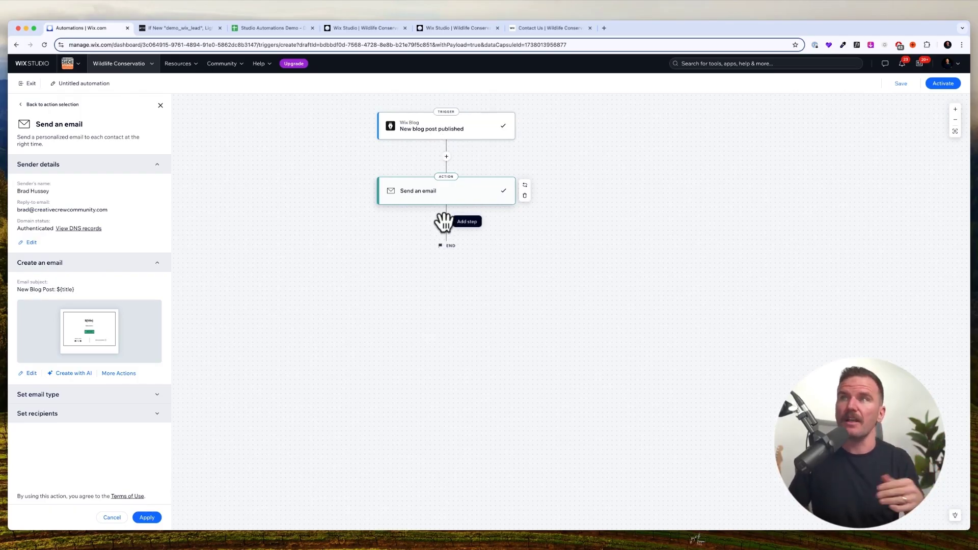
{"action": "left_click", "coordinate": [447, 221]}
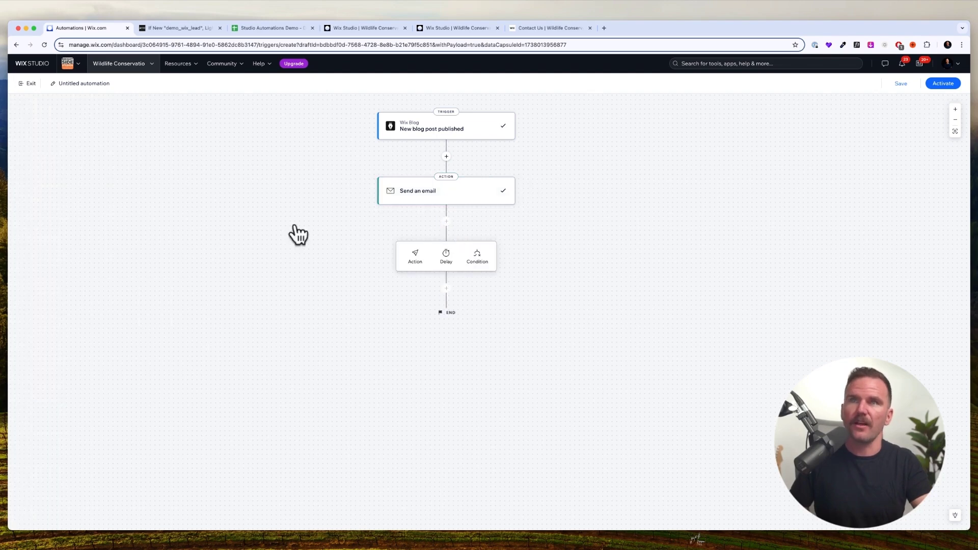
{"action": "left_click", "coordinate": [426, 263]}
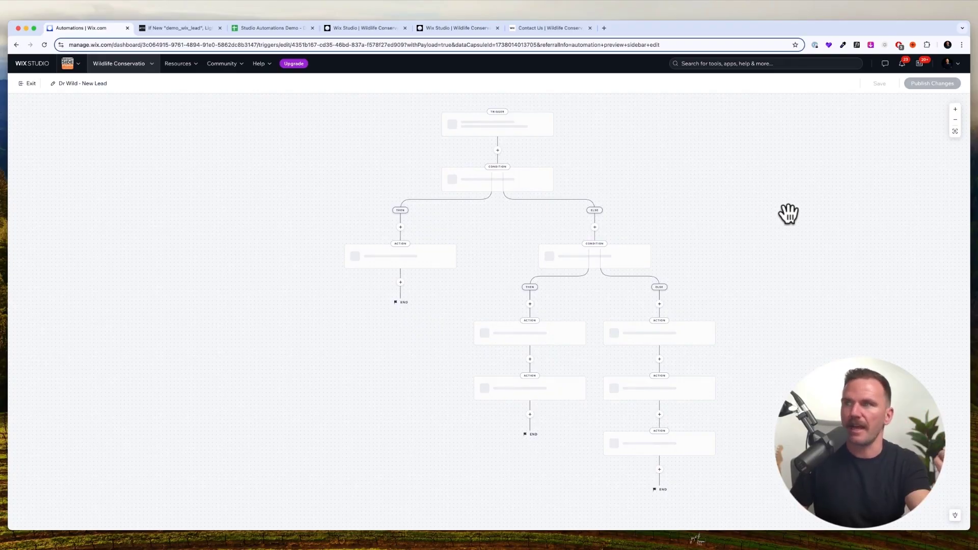
Review the Form submitted trigger's form selection in the Dr Wild - New Lead automation.
{"action": "left_click_drag", "start_coordinate": [801, 157], "coordinate": [714, 177]}
{"action": "left_click", "coordinate": [955, 110]}
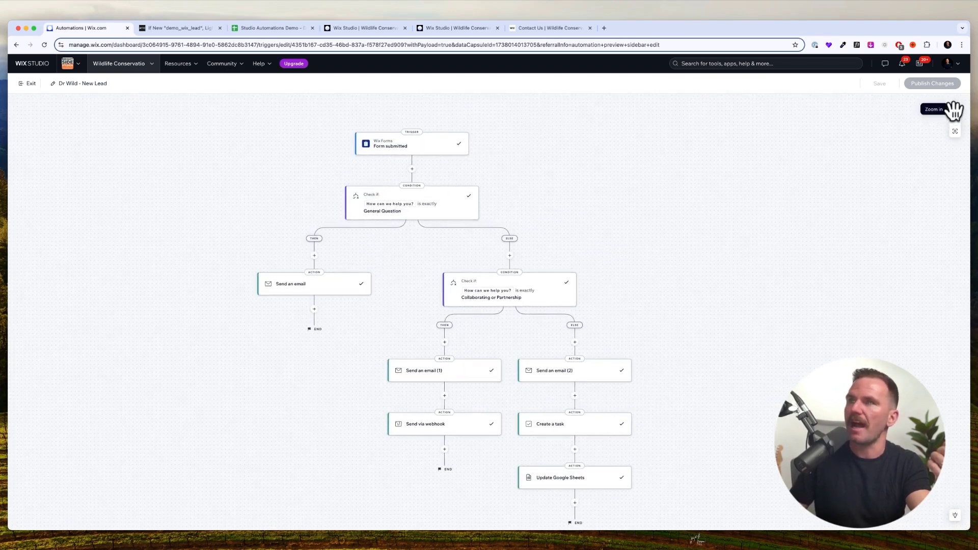
{"action": "left_click_drag", "start_coordinate": [699, 197], "coordinate": [684, 300]}
{"action": "left_click", "coordinate": [388, 219]}
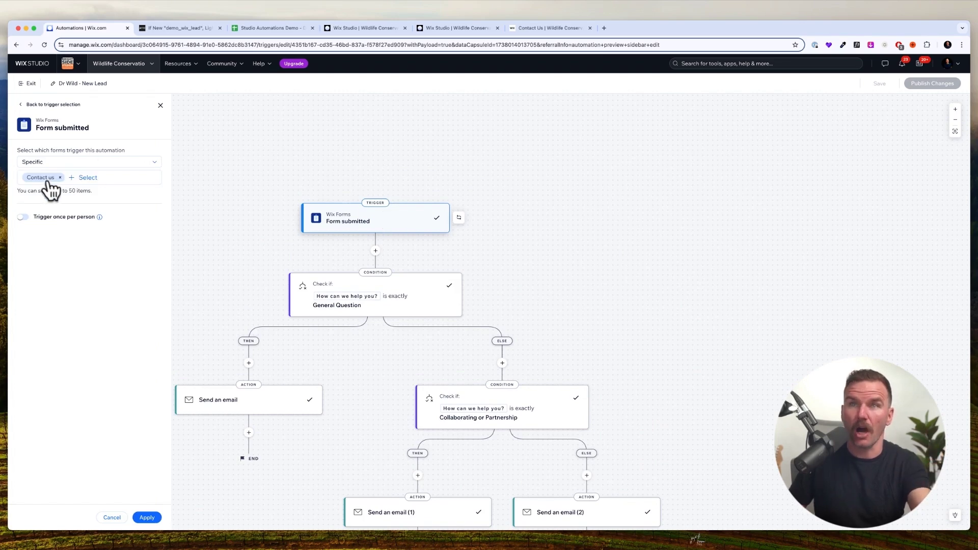
{"action": "scroll", "coordinate": [411, 244], "scroll_direction": "down", "scroll_amount": 1}
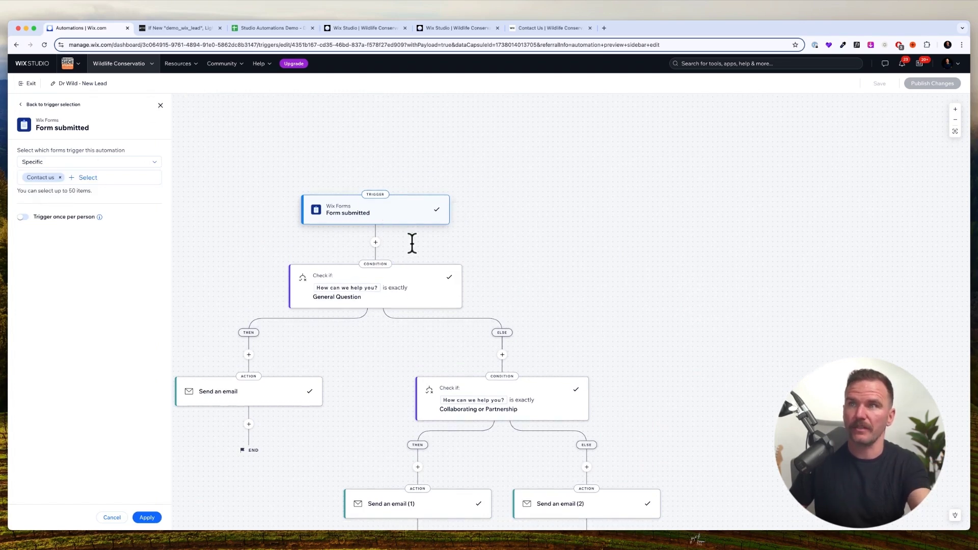
Inspect the condition that checks whether "How can we help you?" is exactly General Question.
{"action": "left_click", "coordinate": [392, 289]}
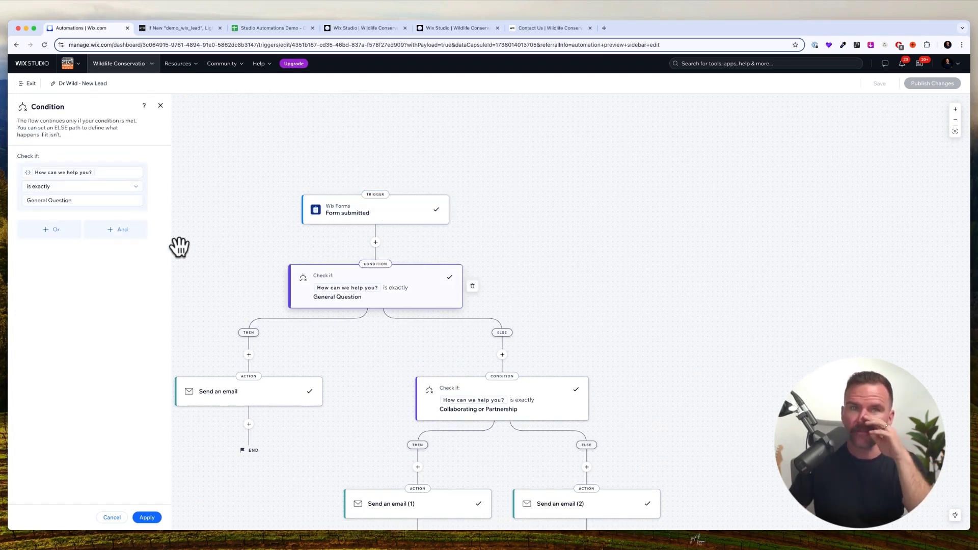
{"action": "mouse_move", "coordinate": [86, 178]}
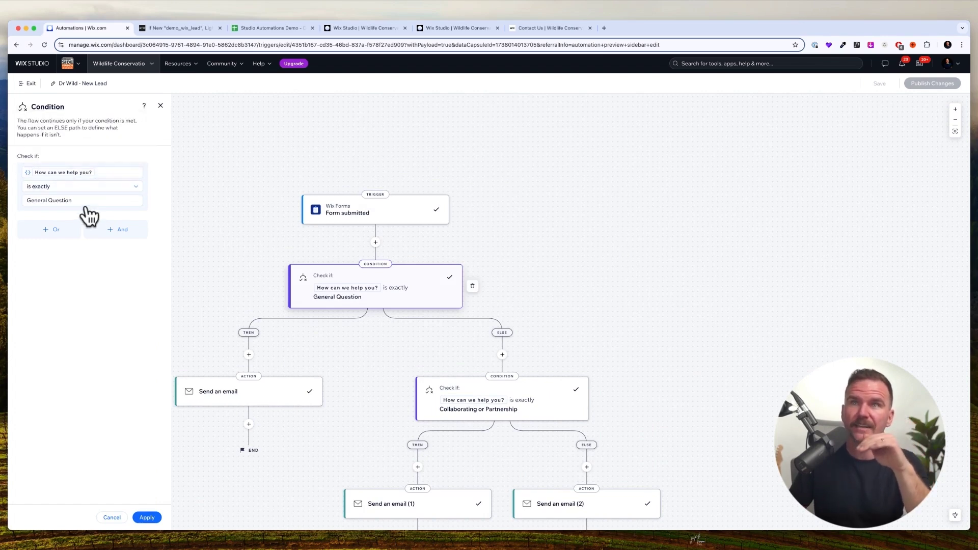
{"action": "scroll", "coordinate": [277, 200], "scroll_direction": "down", "scroll_amount": 5}
{"action": "scroll", "coordinate": [277, 201], "scroll_direction": "left", "scroll_amount": 3}
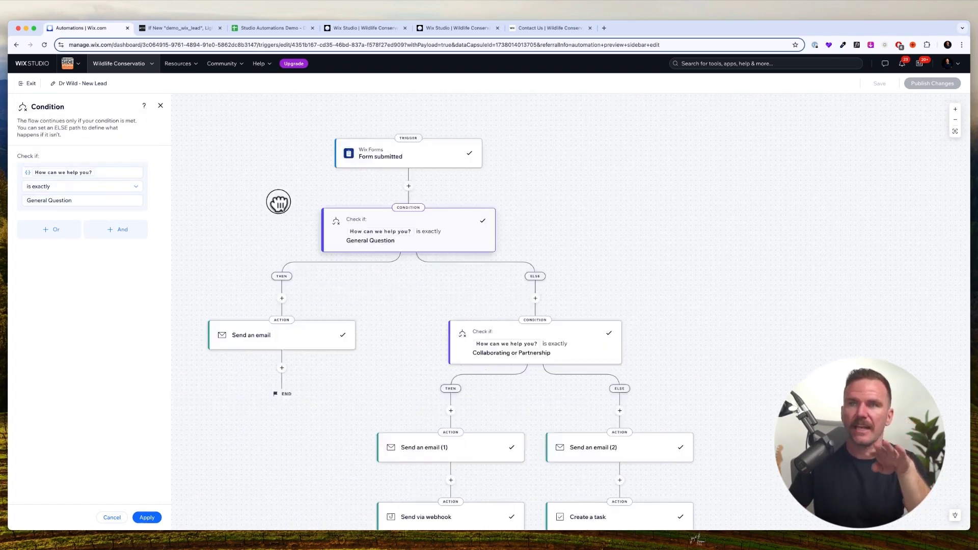
Add a delay of 30 minutes before the Send an email action in the General Question branch.
{"action": "left_click", "coordinate": [319, 306]}
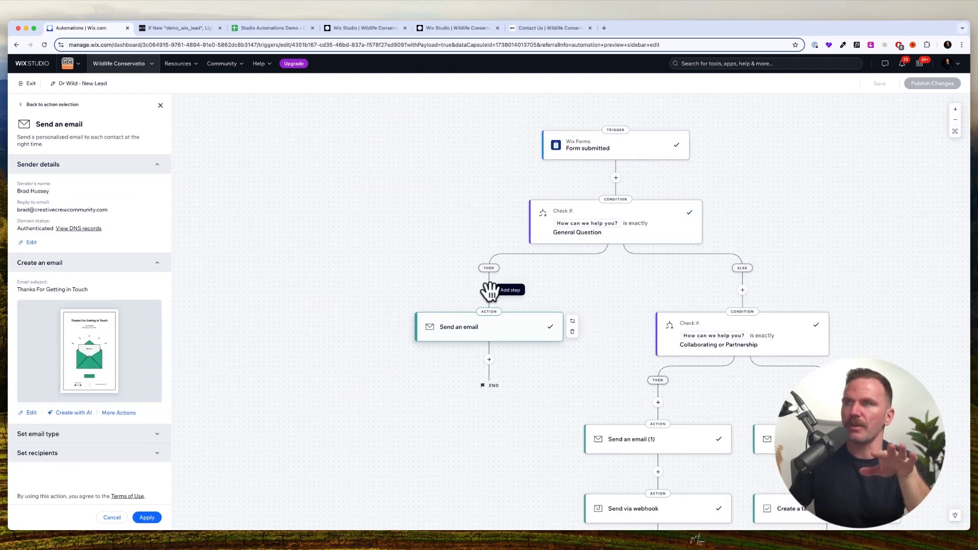
{"action": "left_click", "coordinate": [489, 291]}
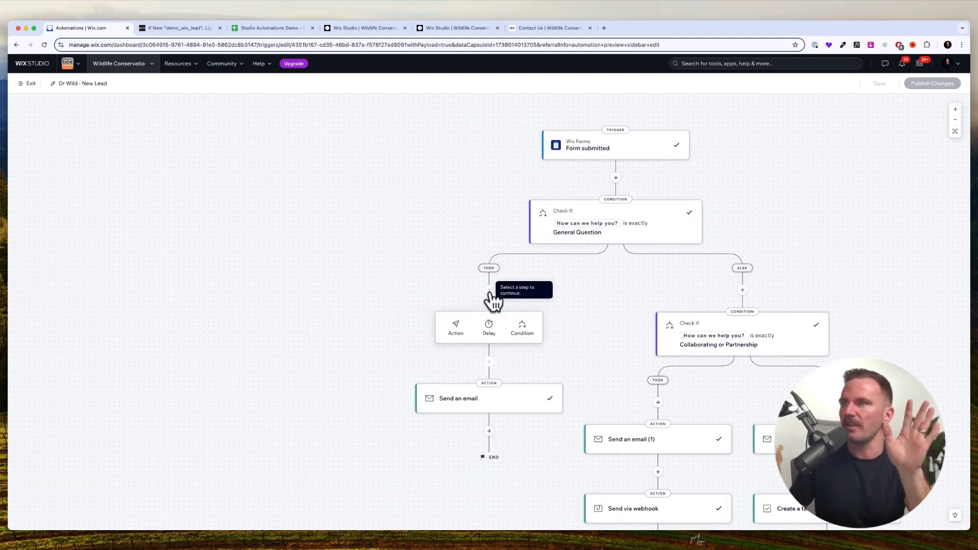
{"action": "left_click", "coordinate": [488, 331]}
{"action": "left_click", "coordinate": [122, 160]}
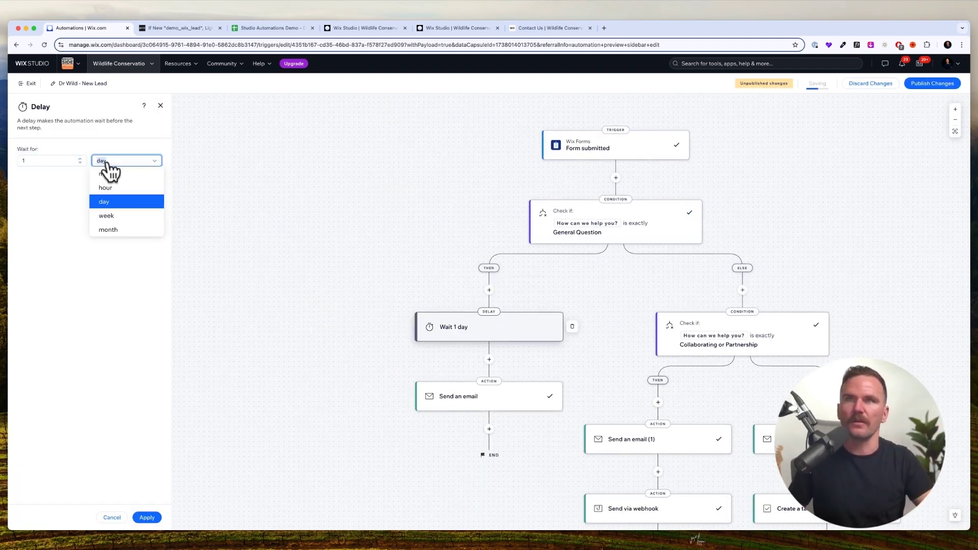
{"action": "left_click", "coordinate": [115, 173]}
{"action": "left_click", "coordinate": [57, 162]}
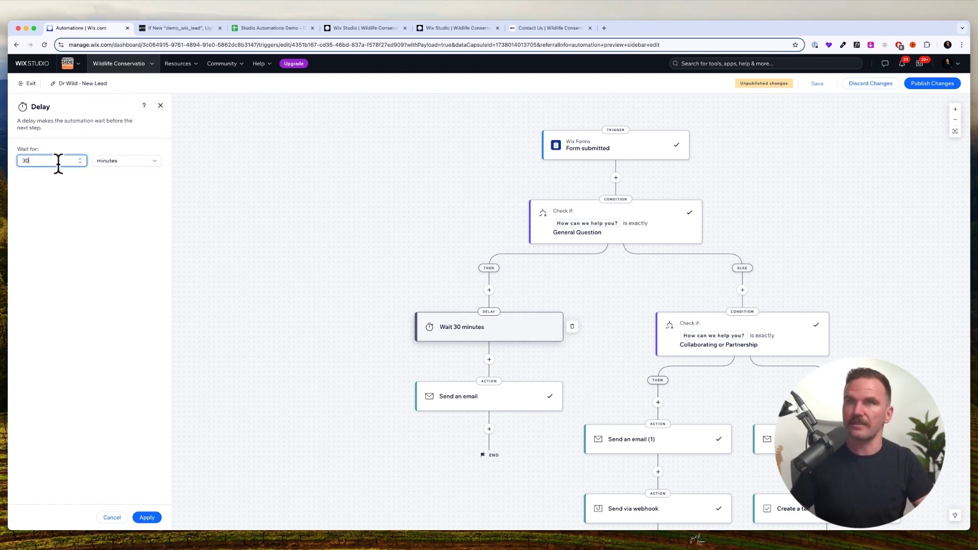
{"action": "left_click", "coordinate": [155, 516]}
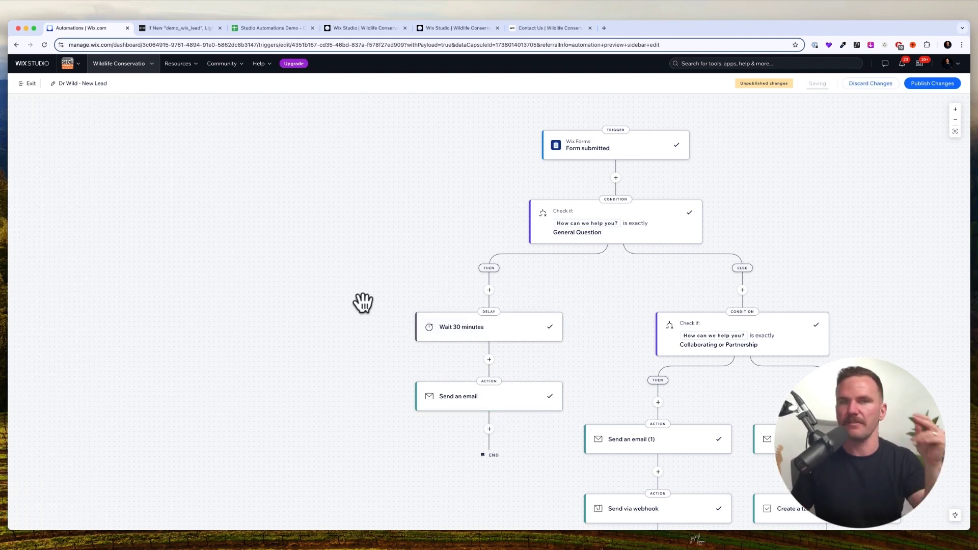
Review the General Question branch's email settings and the Collaborating or Partnership condition on the Else path.
{"action": "left_click", "coordinate": [489, 402]}
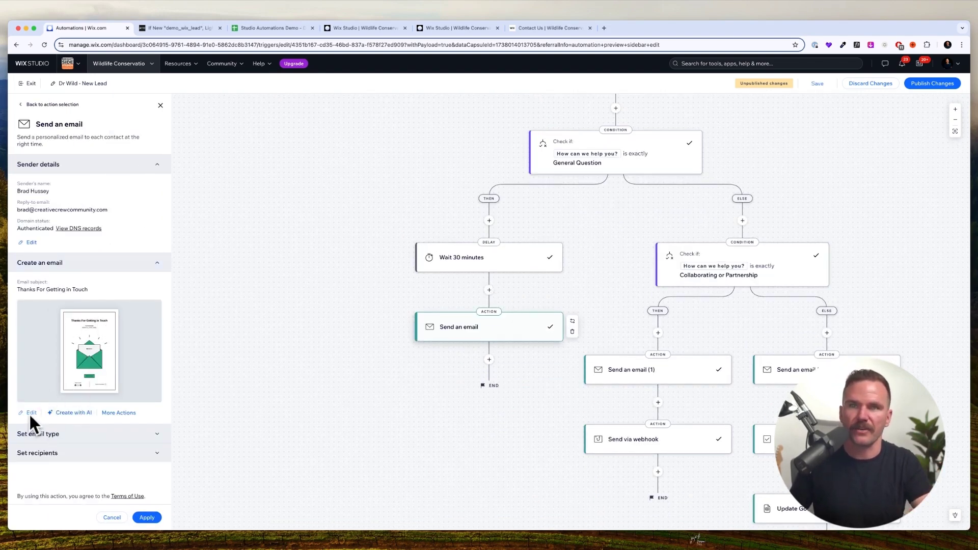
{"action": "left_click", "coordinate": [262, 304]}
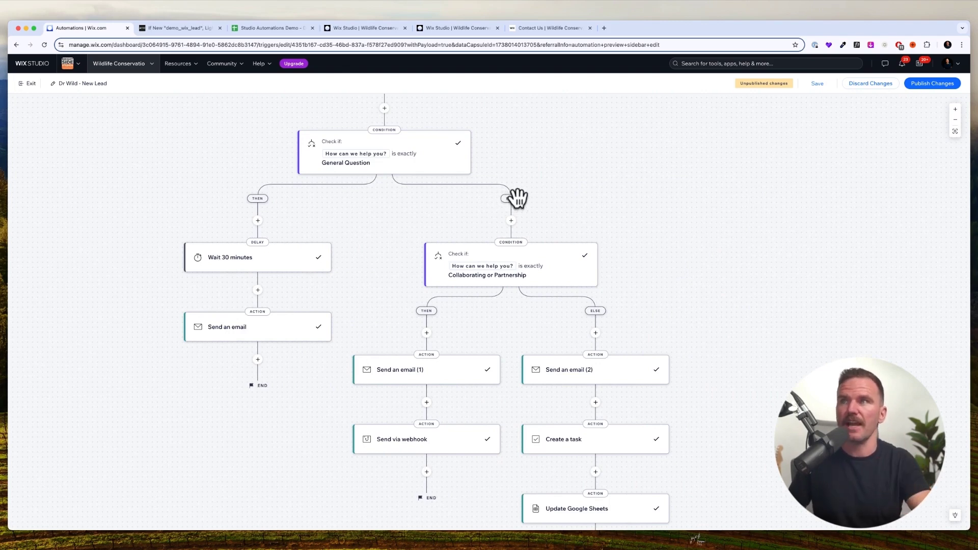
{"action": "scroll", "coordinate": [521, 204], "scroll_direction": "down", "scroll_amount": 1}
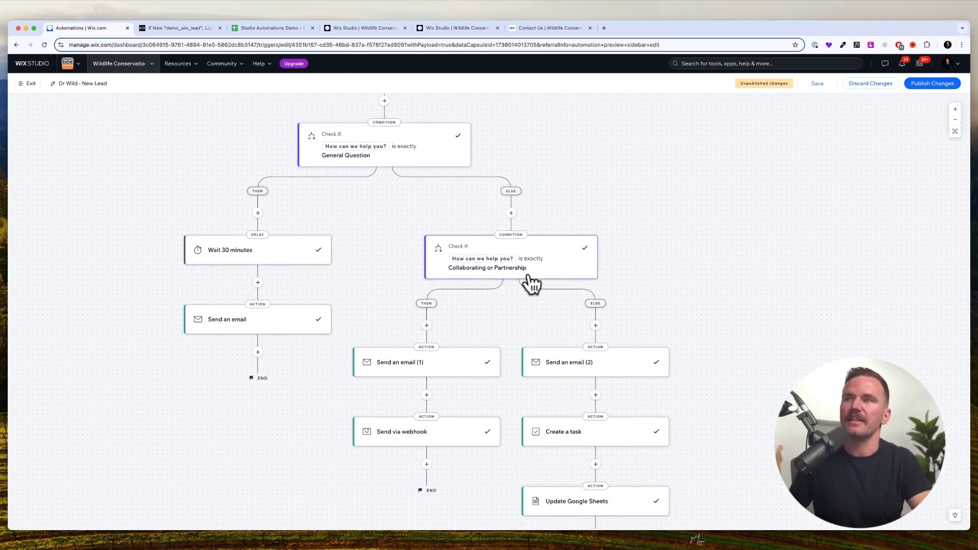
{"action": "scroll", "coordinate": [637, 248], "scroll_direction": "down", "scroll_amount": 1}
{"action": "left_click", "coordinate": [955, 109]}
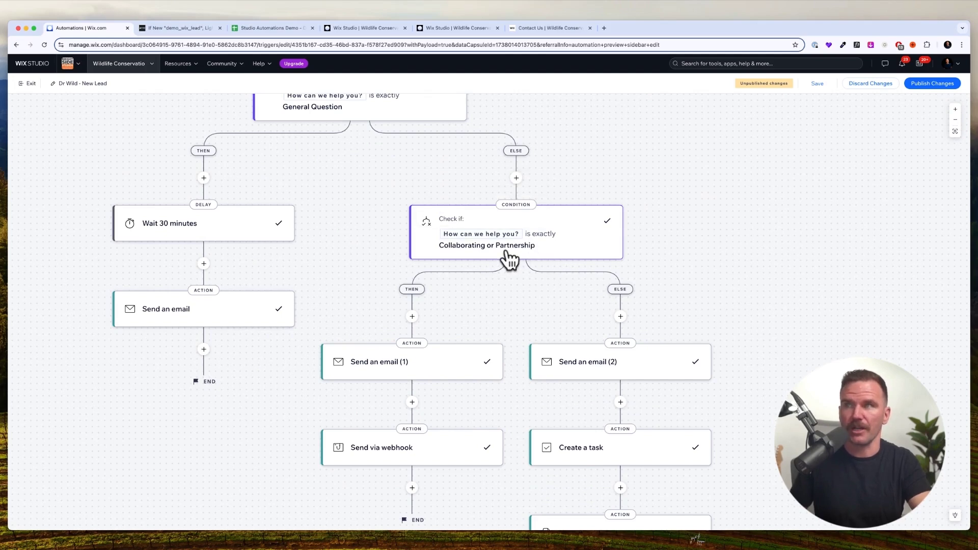
Open the Send an email (1) message in the email editor to review its dynamic fields, and return to the automation.
{"action": "left_click_drag", "start_coordinate": [362, 320], "coordinate": [386, 227]}
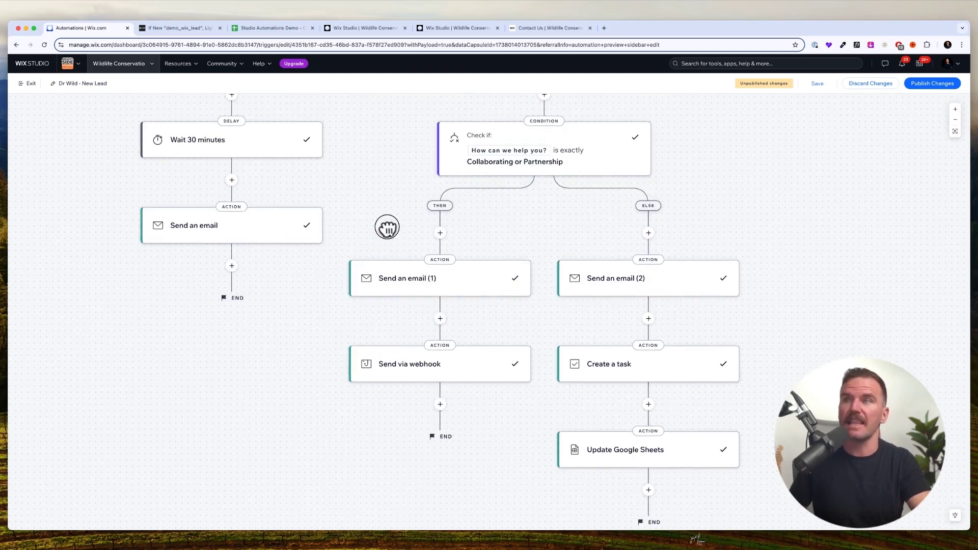
{"action": "left_click", "coordinate": [422, 292]}
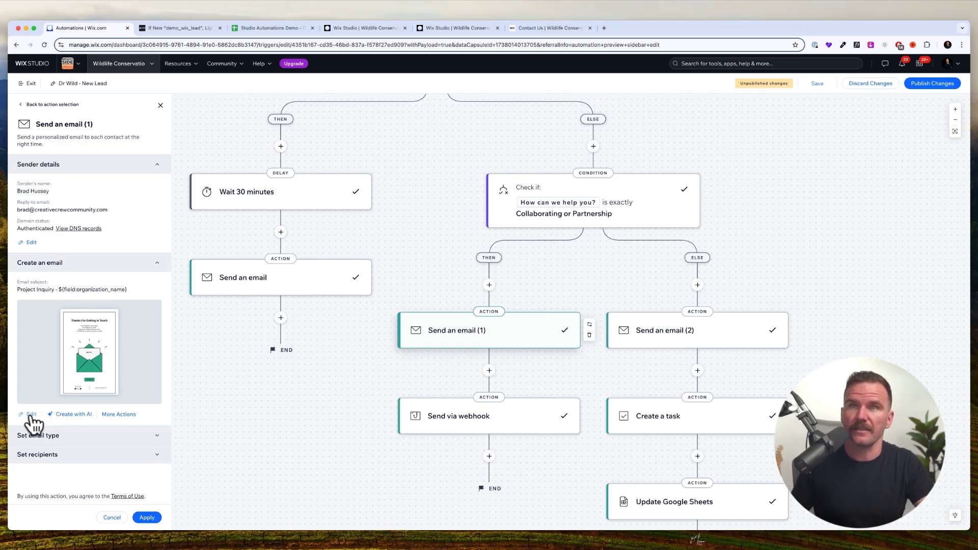
{"action": "left_click", "coordinate": [31, 415]}
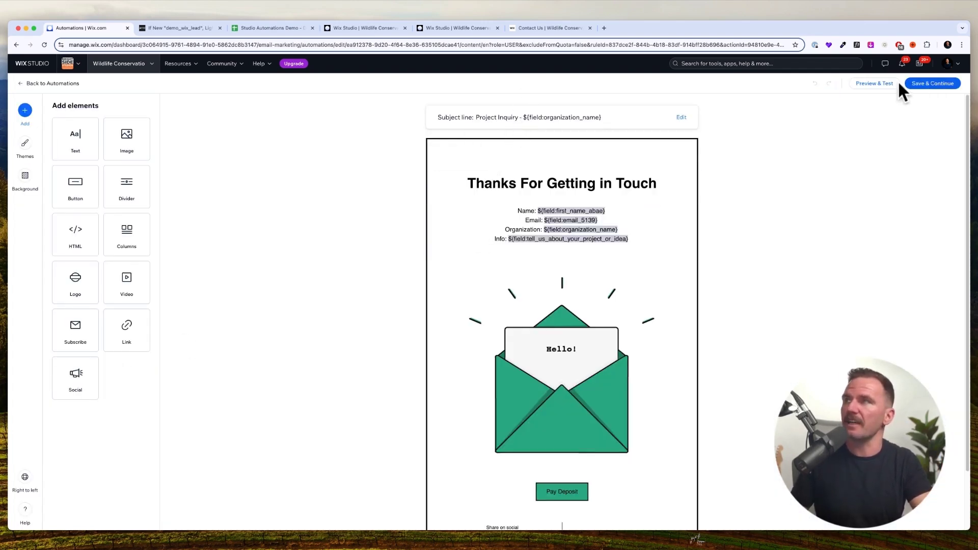
{"action": "left_click", "coordinate": [887, 91]}
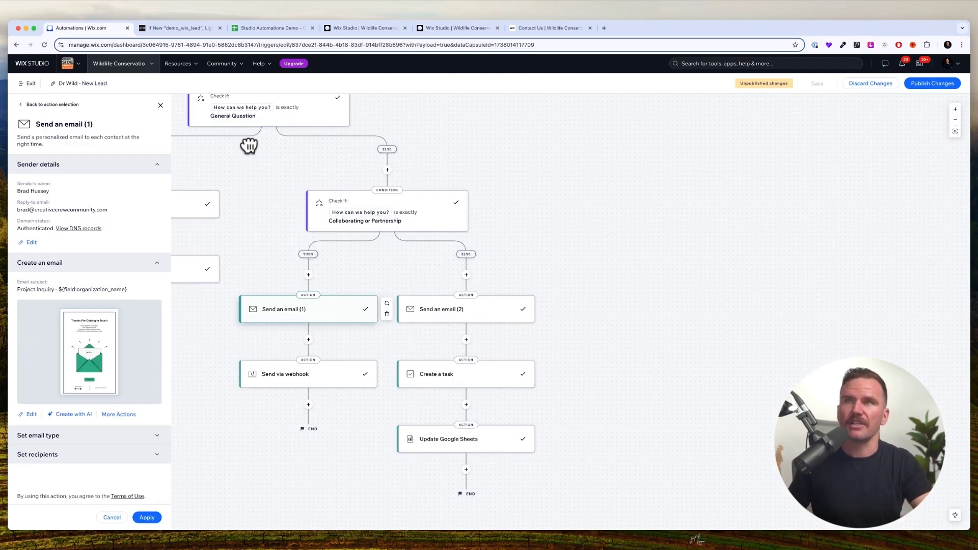
Check the "How can we help you?" options on the live Contact Us form and return to the automation.
{"action": "left_click_drag", "start_coordinate": [249, 146], "coordinate": [287, 176]}
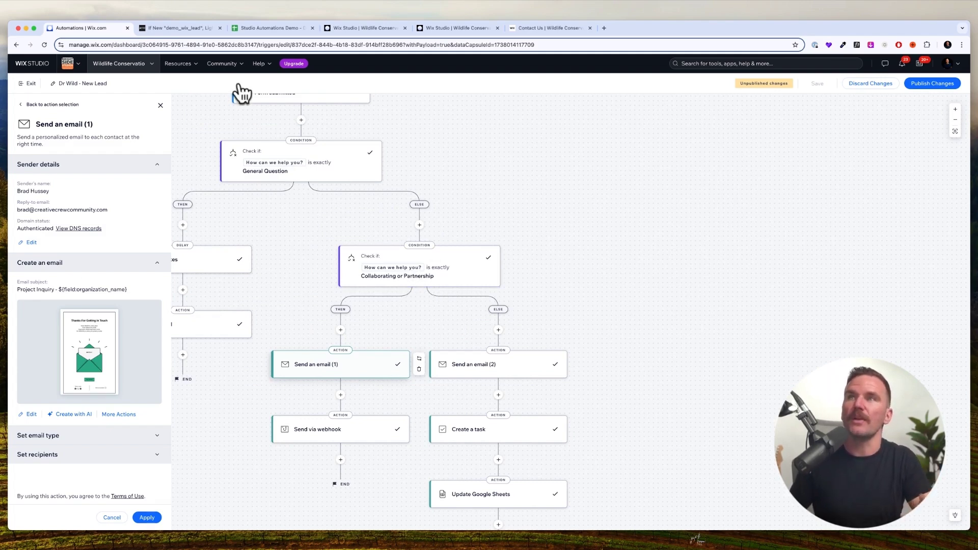
{"action": "left_click", "coordinate": [545, 28]}
{"action": "left_click", "coordinate": [377, 311]}
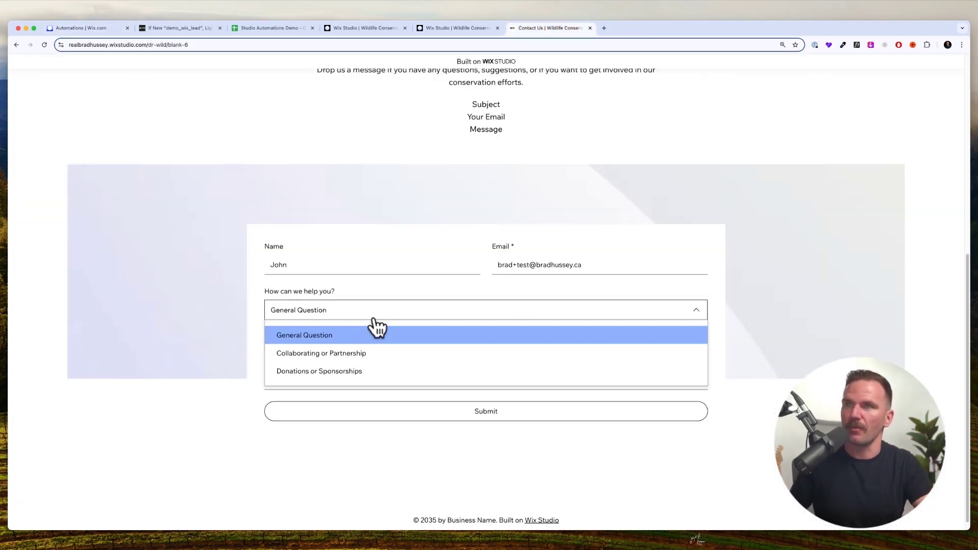
{"action": "left_click", "coordinate": [79, 28]}
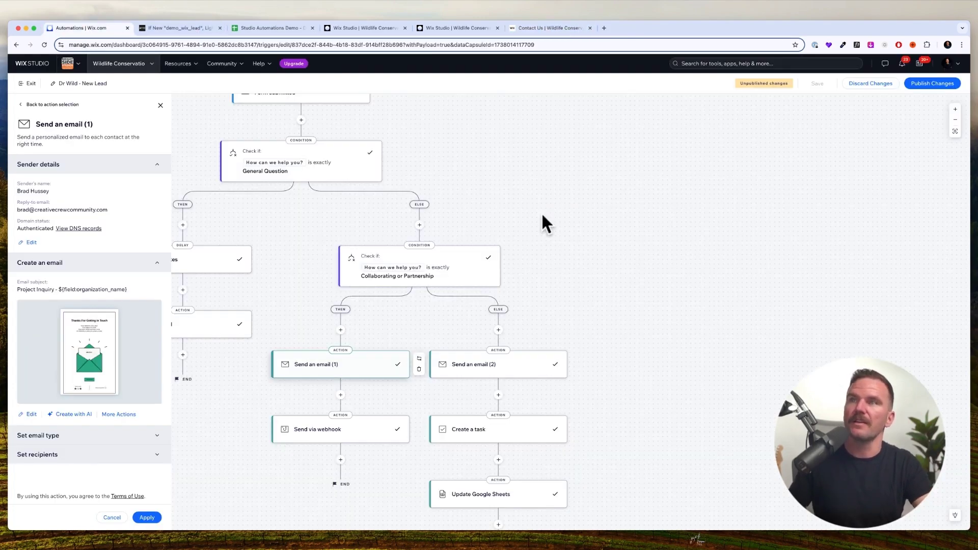
Review the Send an email (2) action's donation request email on the last Else branch.
{"action": "scroll", "coordinate": [544, 220], "scroll_direction": "down", "scroll_amount": 3}
{"action": "left_click", "coordinate": [466, 273]}
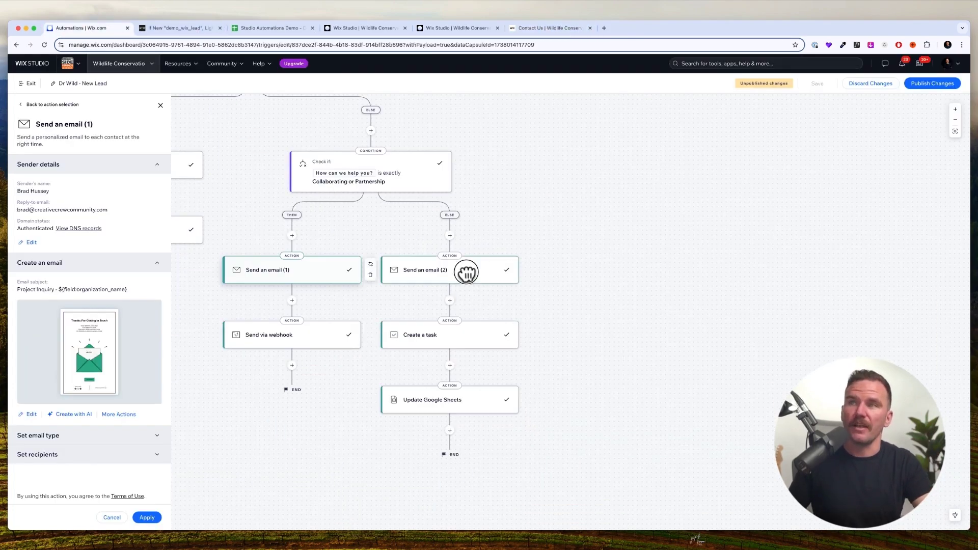
{"action": "left_click", "coordinate": [30, 414]}
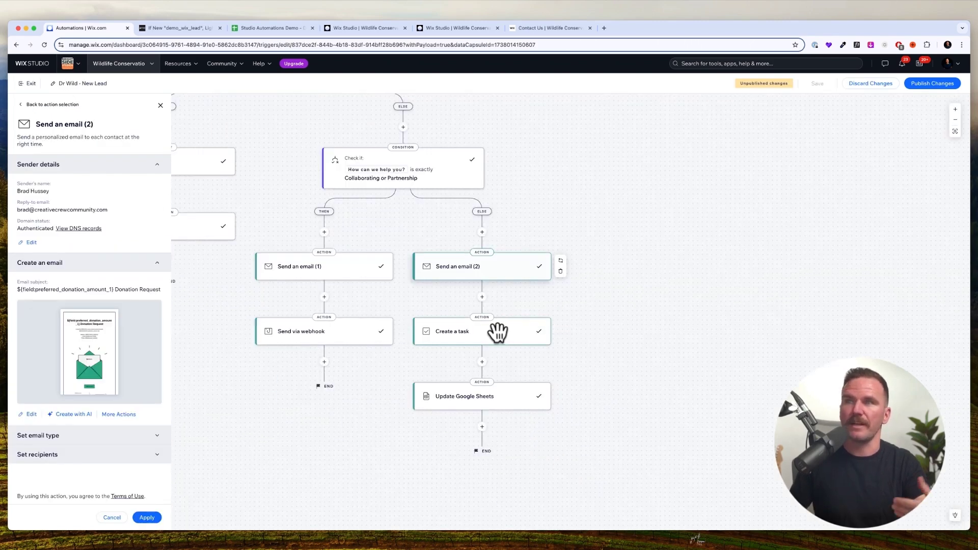
Examine the Create a task action's description, assignee and due date settings, and leave them as they are.
{"action": "left_click", "coordinate": [496, 332]}
{"action": "left_click", "coordinate": [111, 195]}
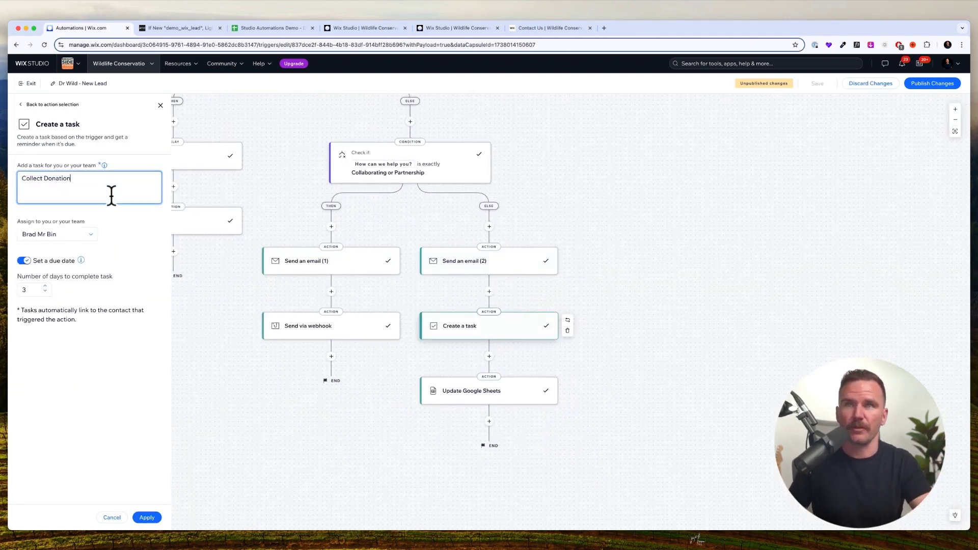
{"action": "left_click", "coordinate": [83, 232]}
{"action": "left_click", "coordinate": [49, 300]}
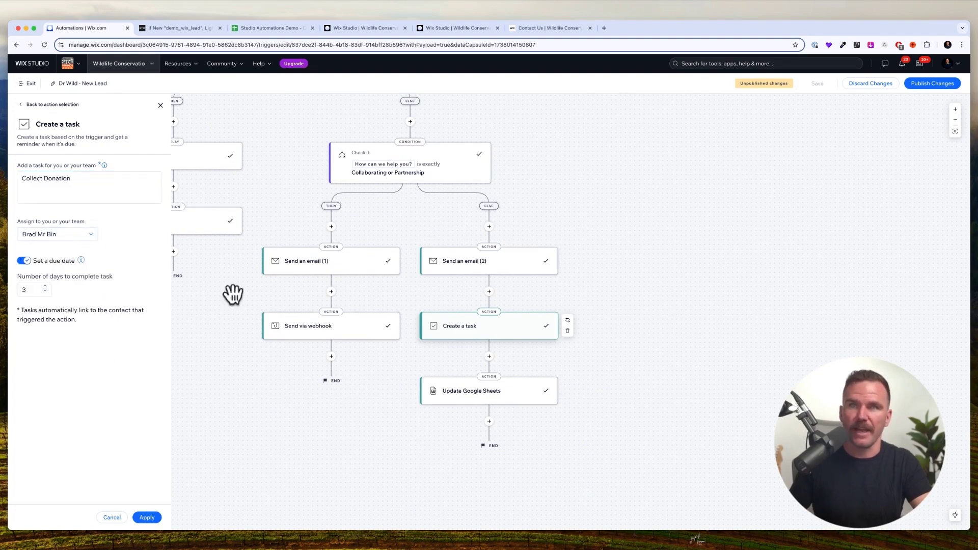
{"action": "left_click", "coordinate": [681, 369]}
Review the Update Google Sheets action's spreadsheet, sheet and column matching settings, and close them.
{"action": "left_click_drag", "start_coordinate": [734, 384], "coordinate": [619, 323]}
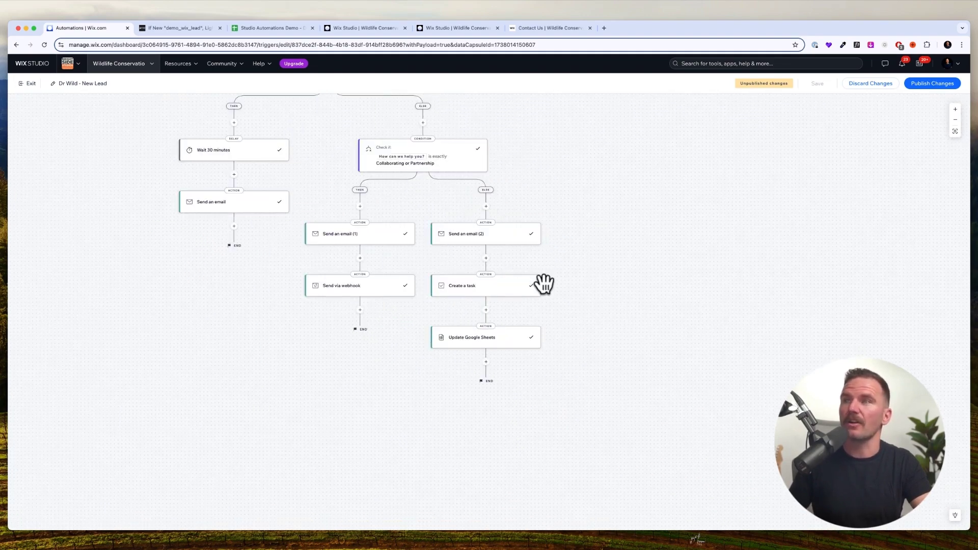
{"action": "scroll", "coordinate": [490, 350], "scroll_direction": "up", "scroll_amount": 1}
{"action": "left_click", "coordinate": [491, 350]}
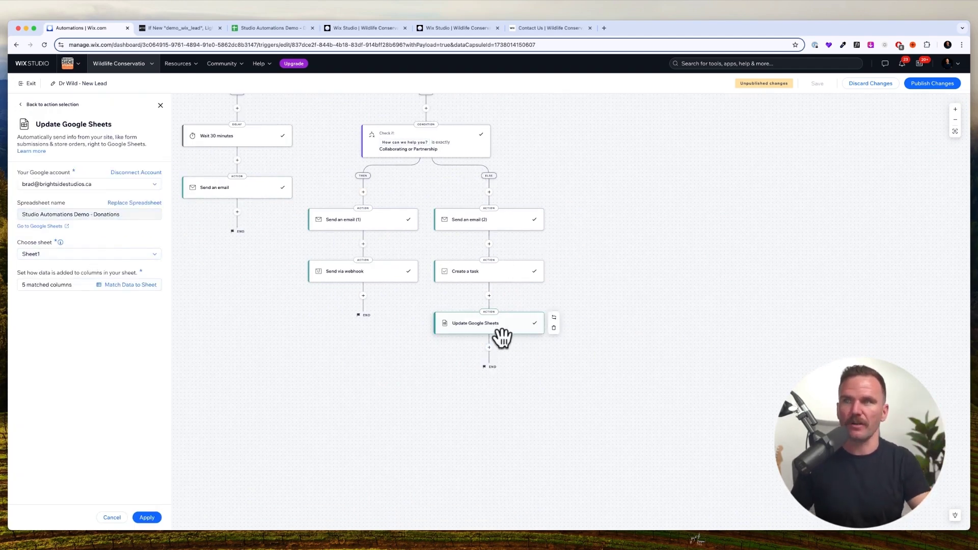
{"action": "scroll", "coordinate": [407, 323], "scroll_direction": "up", "scroll_amount": 3}
{"action": "scroll", "coordinate": [407, 323], "scroll_direction": "left", "scroll_amount": 3}
{"action": "left_click", "coordinate": [160, 104]}
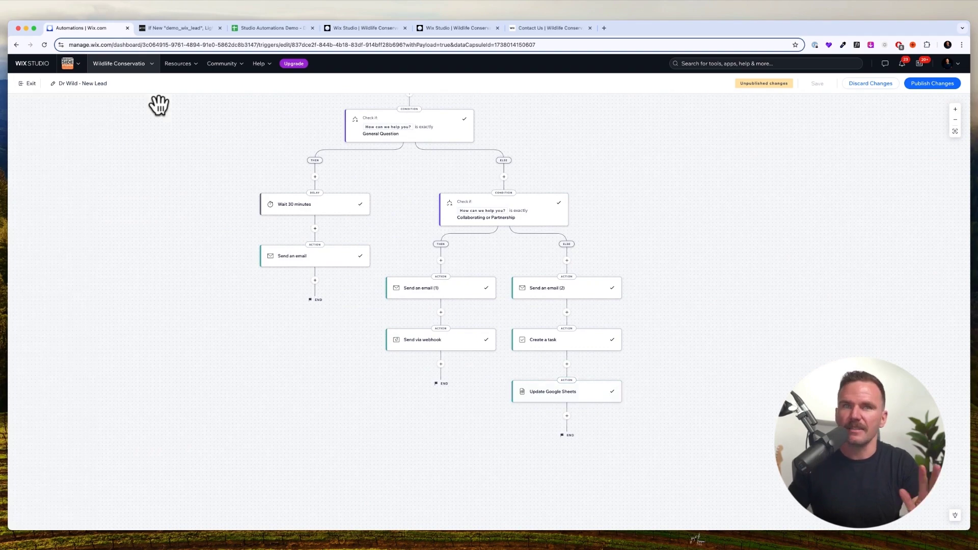
Look over the whole automation flow and focus on the actions below the Collaborating or Partnership condition.
{"action": "scroll", "coordinate": [203, 204], "scroll_direction": "up", "scroll_amount": 2}
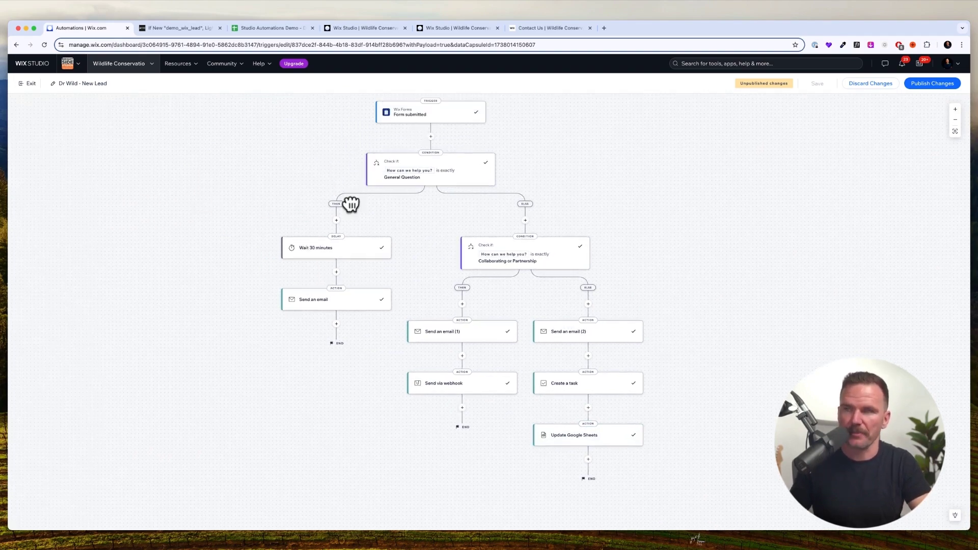
{"action": "left_click", "coordinate": [955, 109]}
{"action": "left_click", "coordinate": [955, 110]}
{"action": "left_click", "coordinate": [955, 109]}
{"action": "left_click_drag", "start_coordinate": [781, 263], "coordinate": [812, 190]}
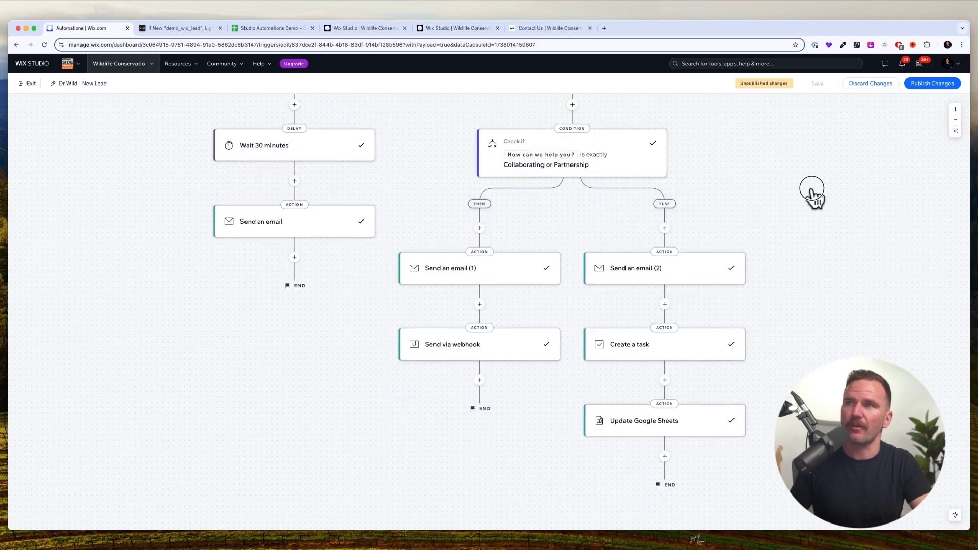
Review the Send via webhook action's target URL and payload settings on the Collaborating or Partnership branch, and close them.
{"action": "left_click", "coordinate": [465, 351]}
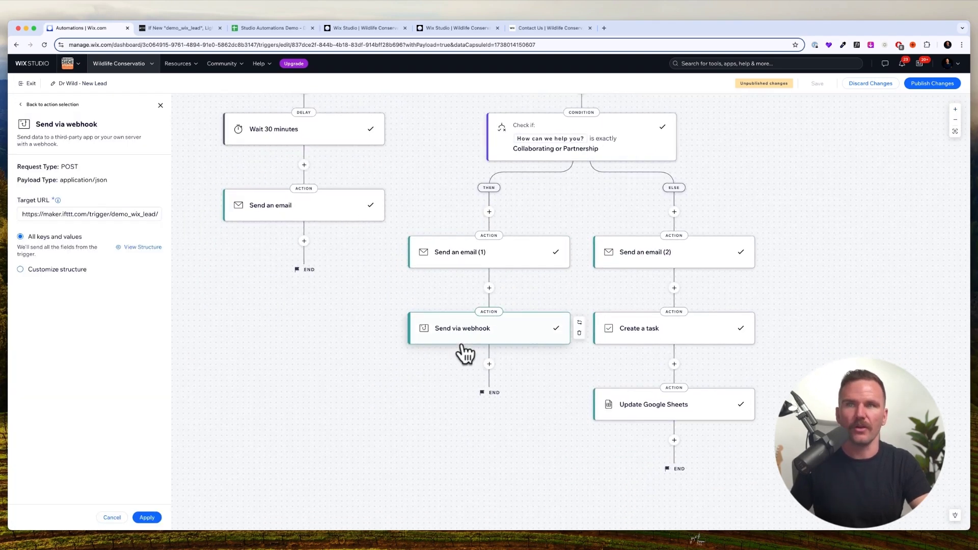
{"action": "left_click", "coordinate": [160, 106]}
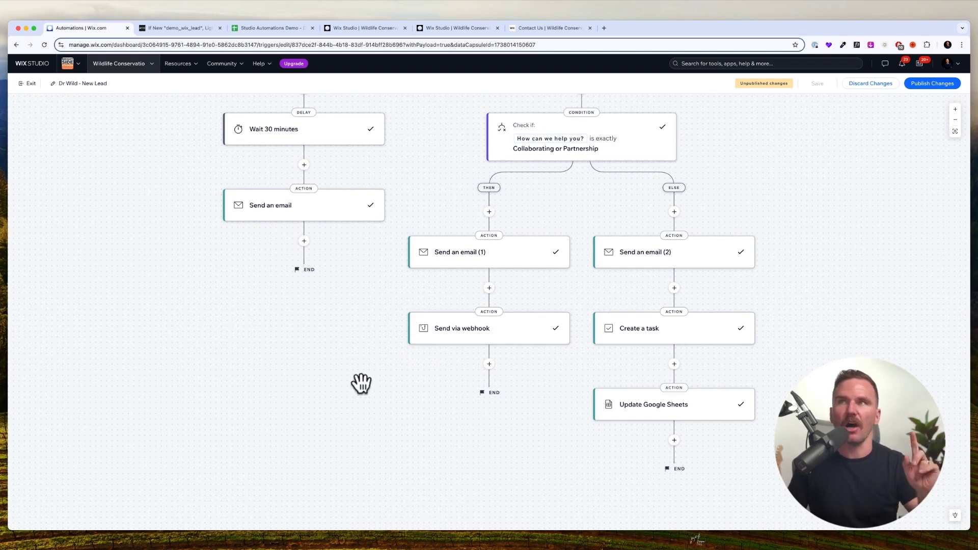
Switch to IFTTT and examine the "demo_wix_lead" applet's web request trigger and its light and device actions.
{"action": "left_click", "coordinate": [186, 29]}
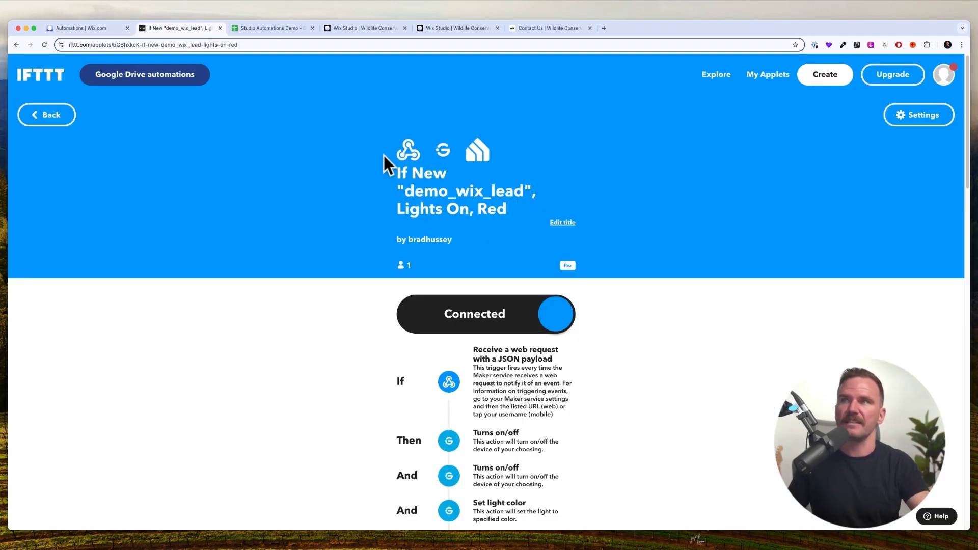
{"action": "scroll", "coordinate": [623, 217], "scroll_direction": "down", "scroll_amount": 1}
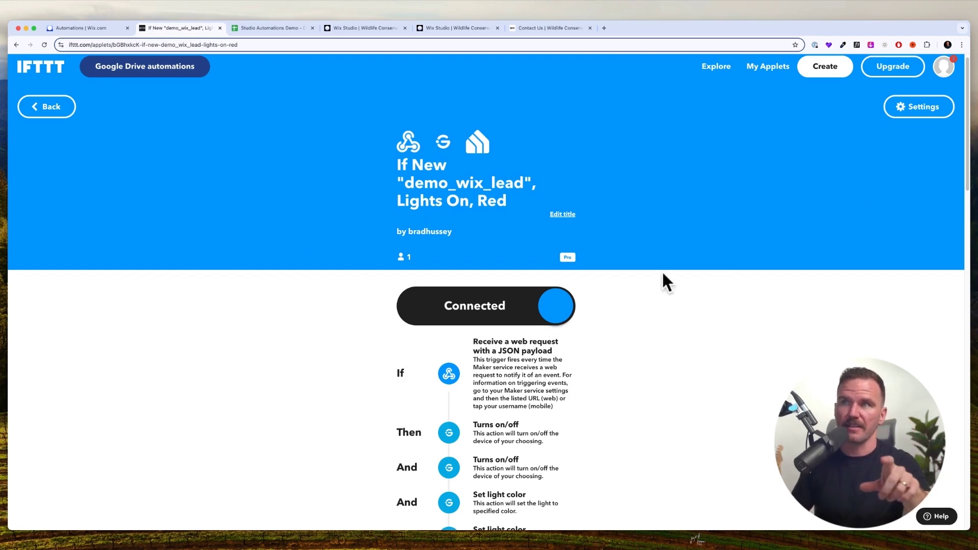
{"action": "scroll", "coordinate": [657, 277], "scroll_direction": "down", "scroll_amount": 3}
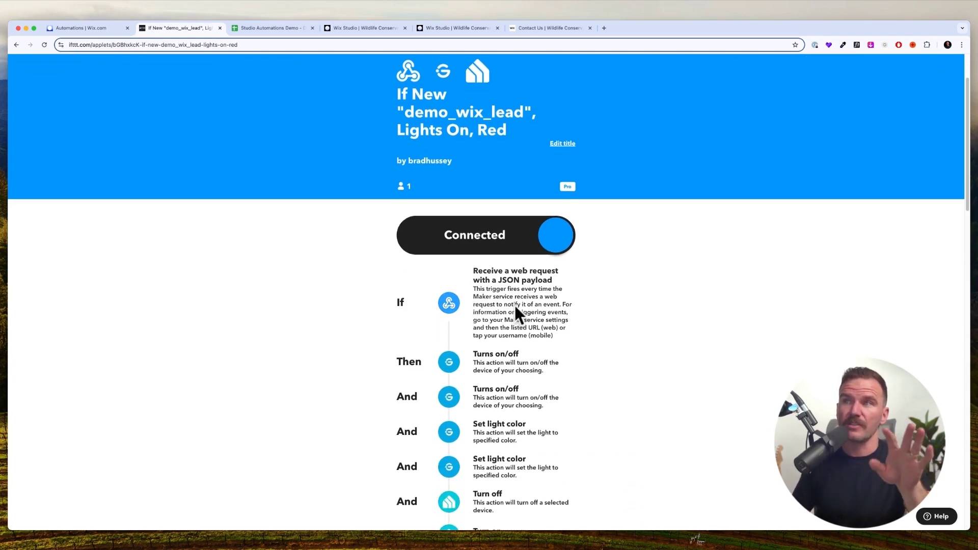
{"action": "scroll", "coordinate": [516, 291], "scroll_direction": "down", "scroll_amount": 2}
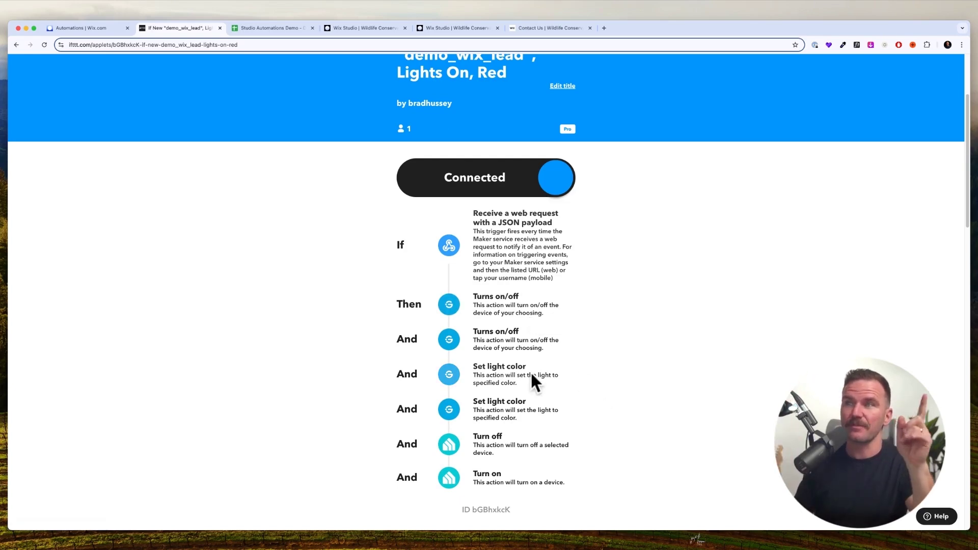
{"action": "scroll", "coordinate": [557, 400], "scroll_direction": "down", "scroll_amount": 2}
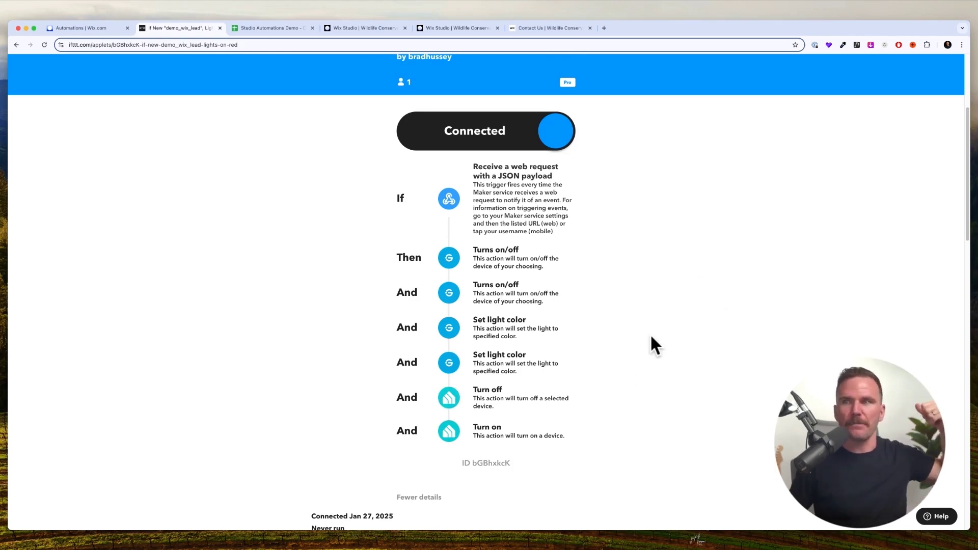
{"action": "scroll", "coordinate": [657, 313], "scroll_direction": "up", "scroll_amount": 3}
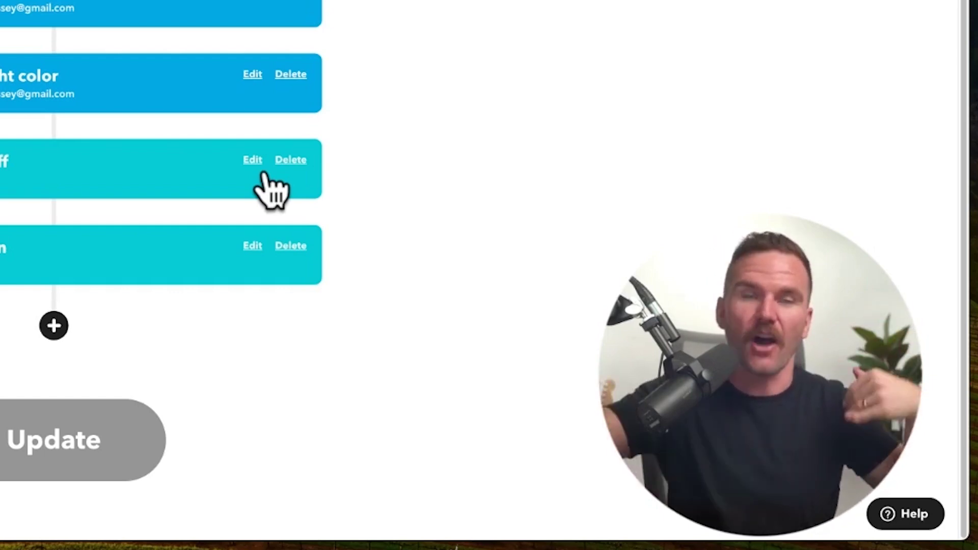
{"action": "scroll", "coordinate": [209, 4], "scroll_direction": "up", "scroll_amount": 3}
{"action": "scroll", "coordinate": [209, 4], "scroll_direction": "up", "scroll_amount": 2}
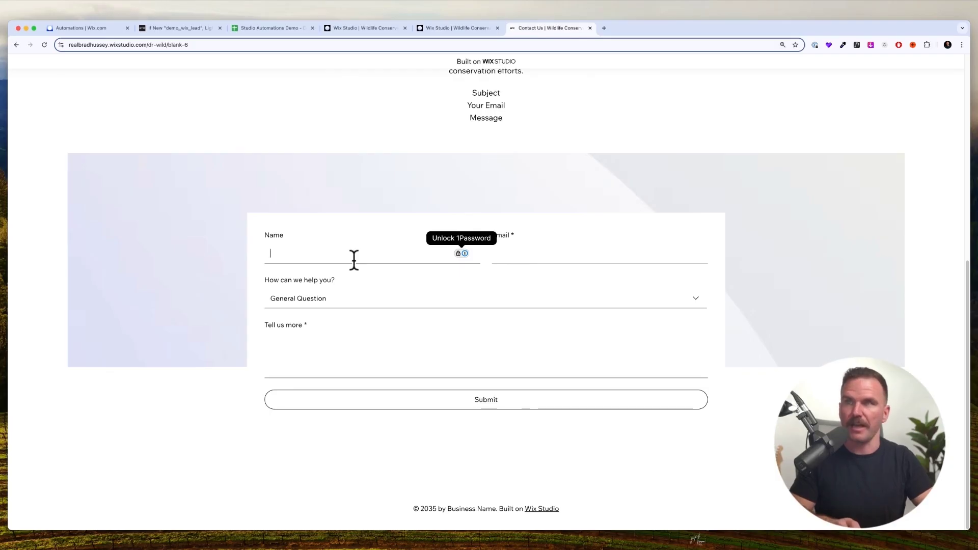
Submit the contact form for Donations or Sponsorships with a name, email, mailing address, phone number and a preferred donation of $25.
{"action": "type", "text": "John"}
{"action": "left_click", "coordinate": [539, 260]}
{"action": "key", "text": "super+v"}
{"action": "left_click", "coordinate": [352, 308]}
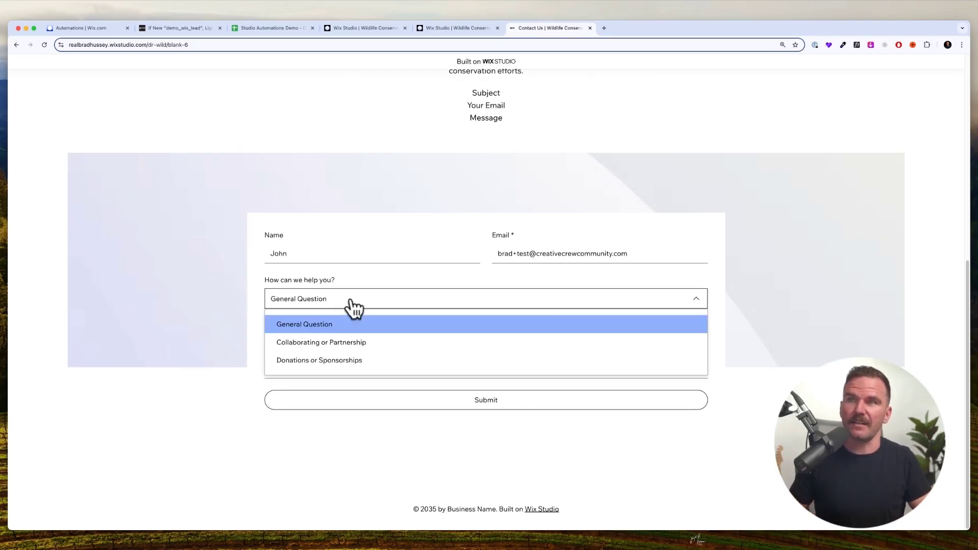
{"action": "left_click", "coordinate": [340, 360]}
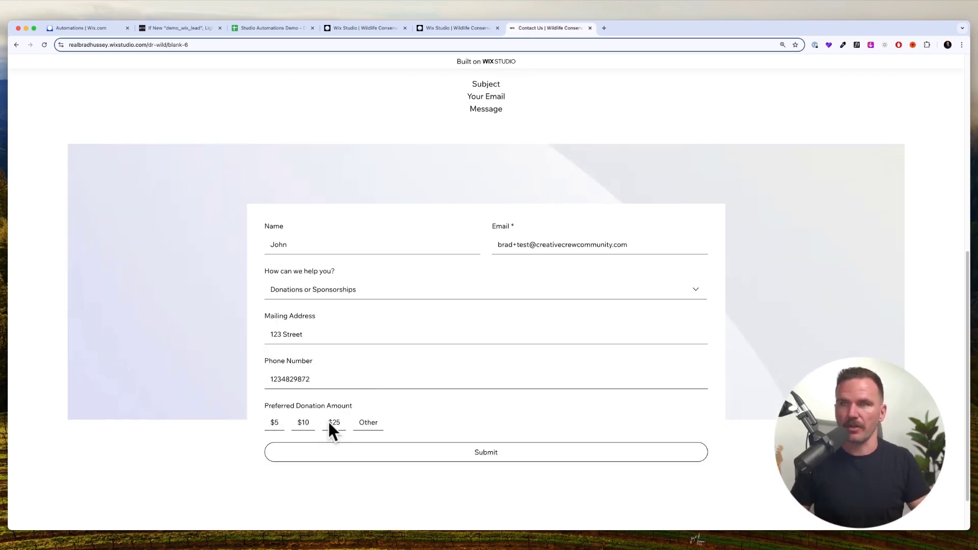
{"action": "left_click", "coordinate": [331, 423]}
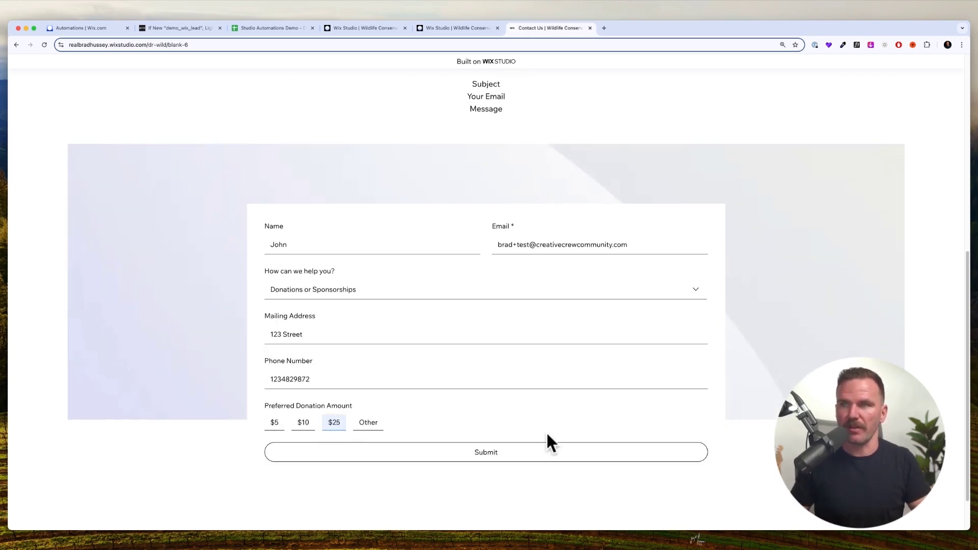
{"action": "left_click", "coordinate": [517, 461]}
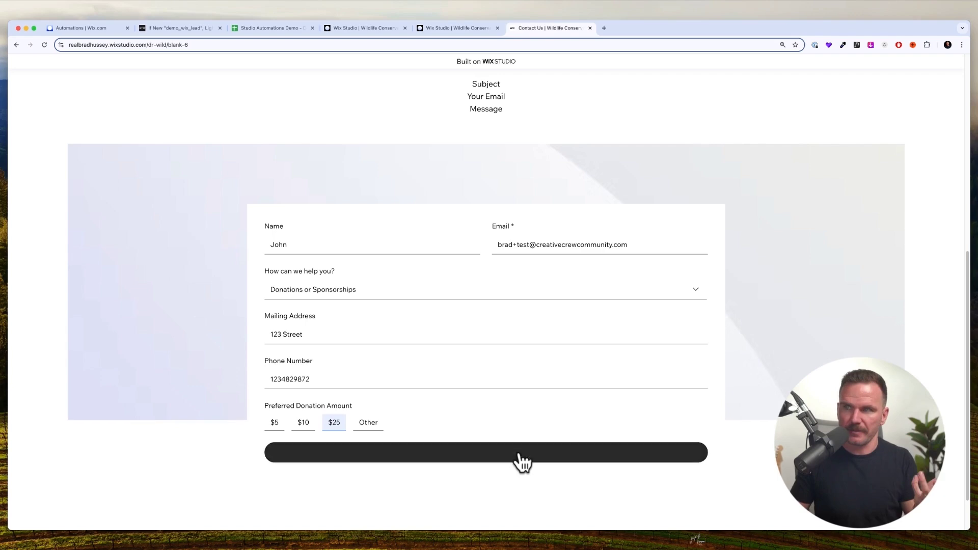
Check the donor's name, donation amount and contact details in the $25 Donation Request email in Gmail.
{"action": "scroll", "coordinate": [458, 443], "scroll_direction": "down", "scroll_amount": 1}
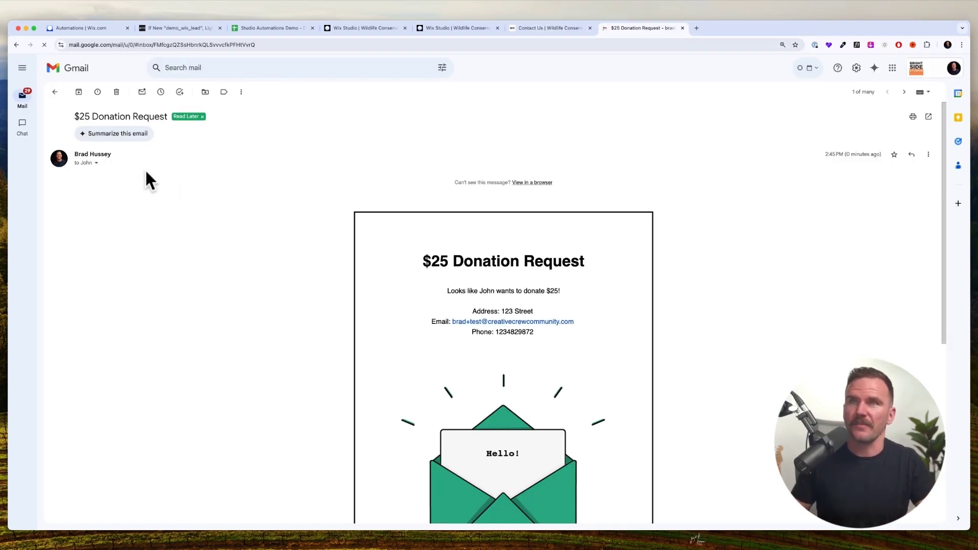
{"action": "scroll", "coordinate": [325, 240], "scroll_direction": "down", "scroll_amount": 2}
{"action": "left_click_drag", "start_coordinate": [413, 200], "coordinate": [591, 201]}
{"action": "left_click", "coordinate": [526, 244]}
{"action": "left_click_drag", "start_coordinate": [430, 231], "coordinate": [564, 234]}
{"action": "left_click", "coordinate": [565, 229]}
{"action": "scroll", "coordinate": [563, 228], "scroll_direction": "down", "scroll_amount": 1}
{"action": "left_click_drag", "start_coordinate": [480, 240], "coordinate": [560, 241]}
{"action": "left_click", "coordinate": [563, 244]}
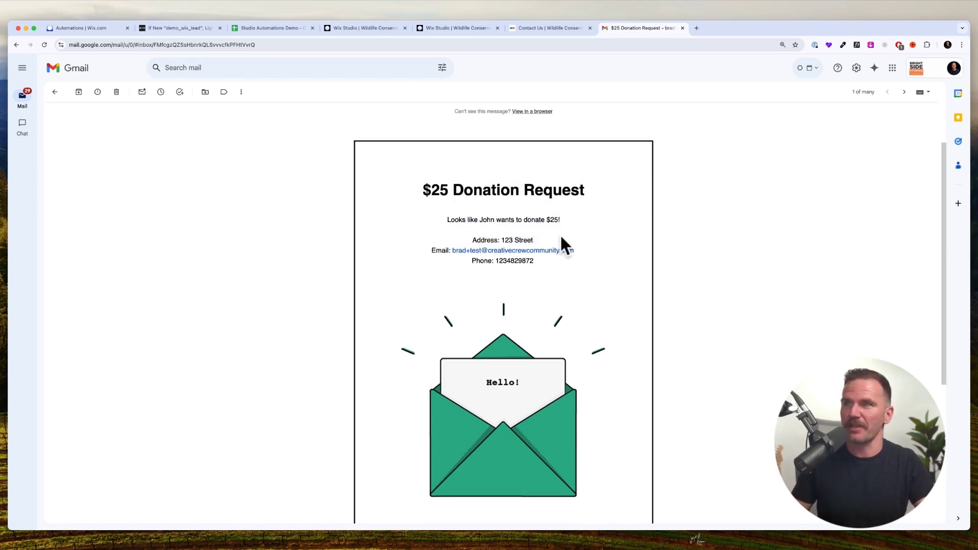
{"action": "scroll", "coordinate": [524, 306], "scroll_direction": "down", "scroll_amount": 5}
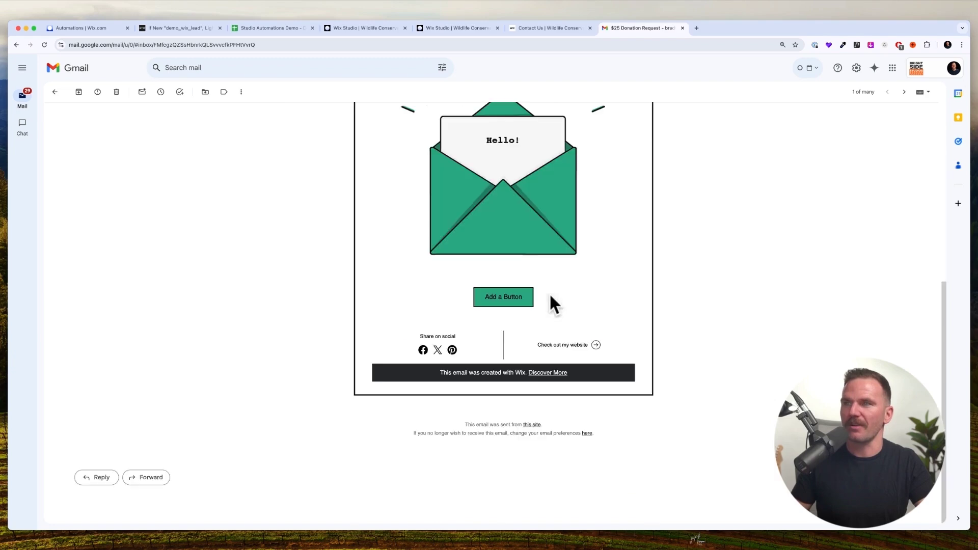
{"action": "scroll", "coordinate": [611, 300], "scroll_direction": "up", "scroll_amount": 6}
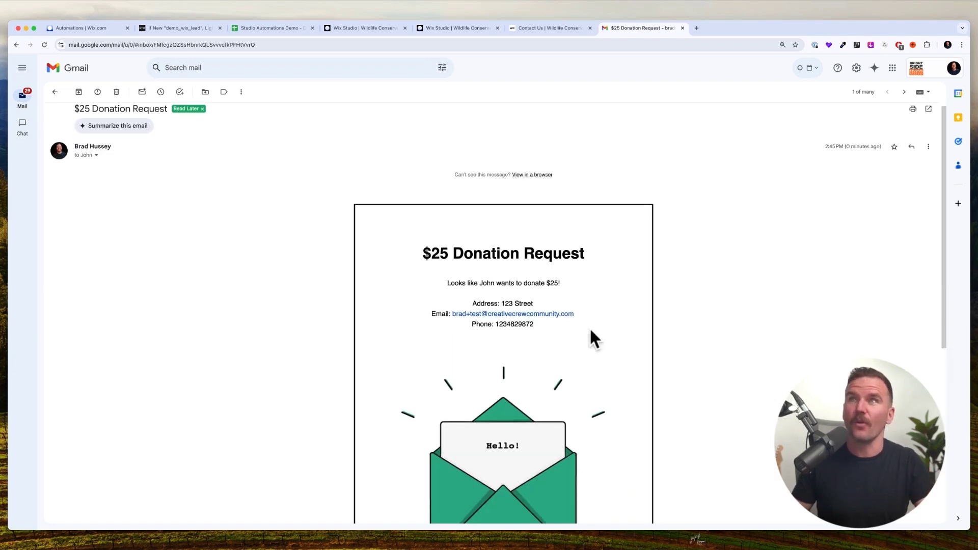
Switch to the Studio Automations Demo - Donations spreadsheet and check the name, email, address, phone and donation amount in row 2.
{"action": "left_click", "coordinate": [280, 28]}
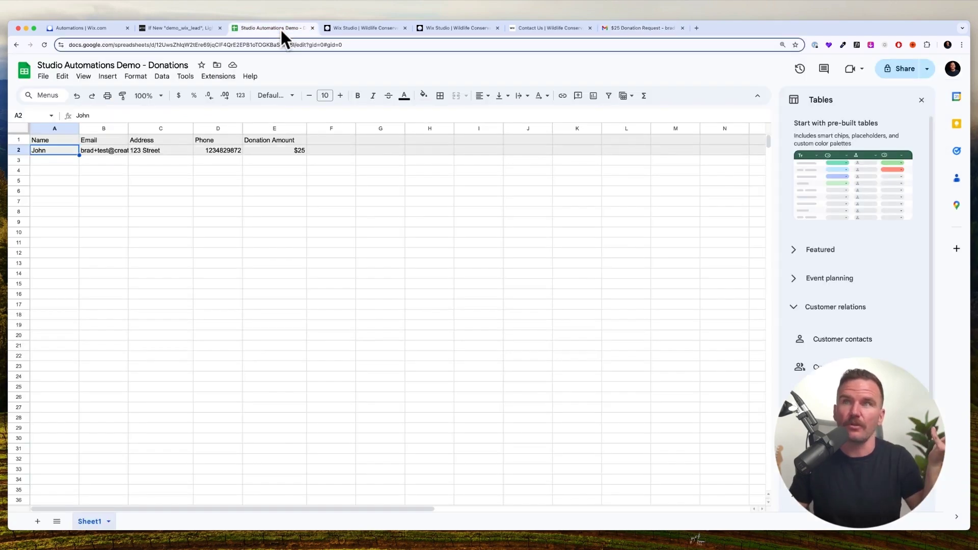
{"action": "left_click", "coordinate": [62, 151]}
{"action": "left_click", "coordinate": [117, 151]}
{"action": "left_click", "coordinate": [173, 151]}
{"action": "left_click", "coordinate": [234, 151]}
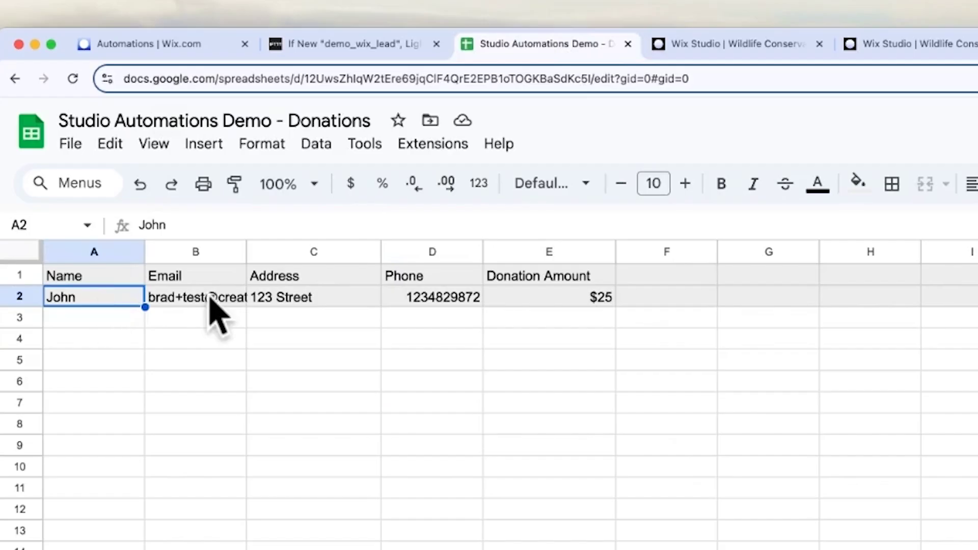
{"action": "left_click", "coordinate": [546, 304]}
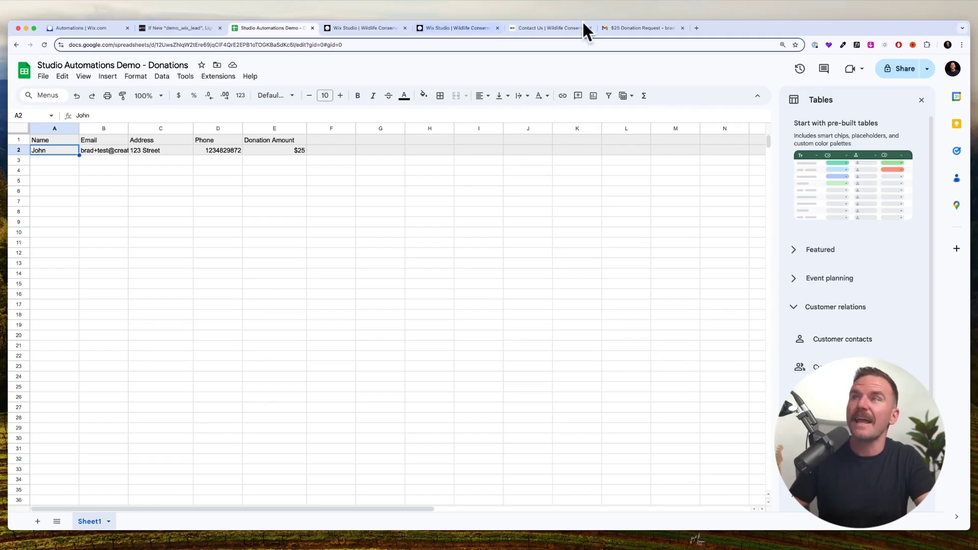
Return to the Contact Us page and choose Collaborating or Partnership as the type of help requested.
{"action": "left_click", "coordinate": [568, 28]}
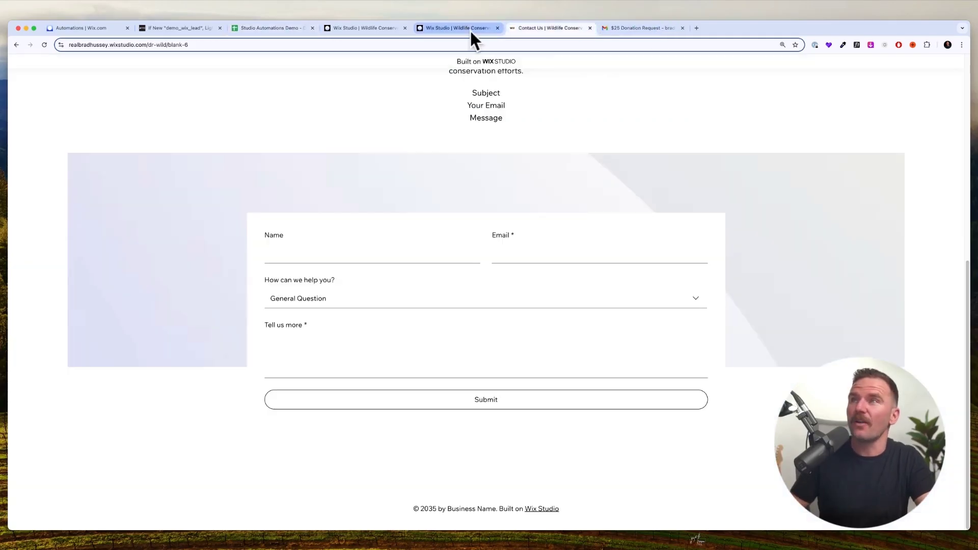
{"action": "left_click", "coordinate": [365, 302]}
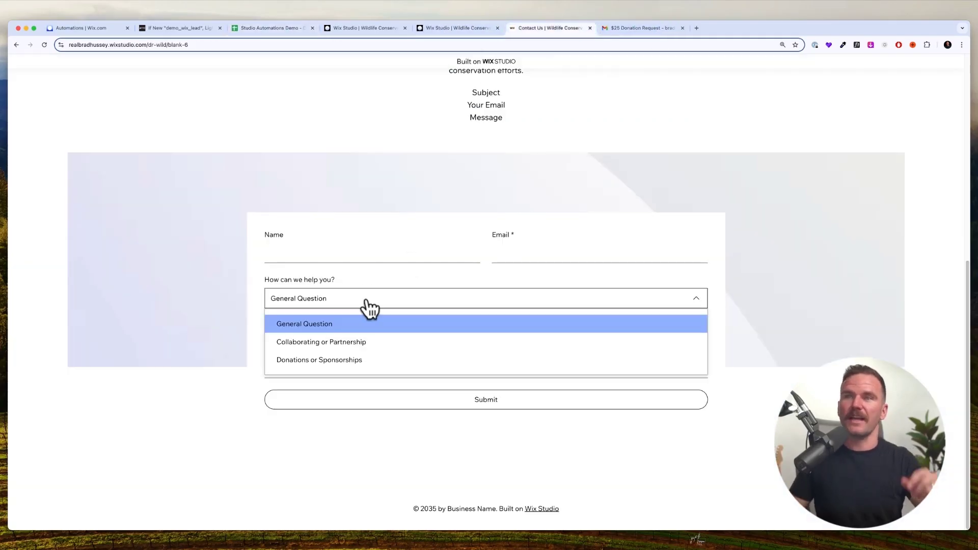
{"action": "left_click", "coordinate": [351, 343]}
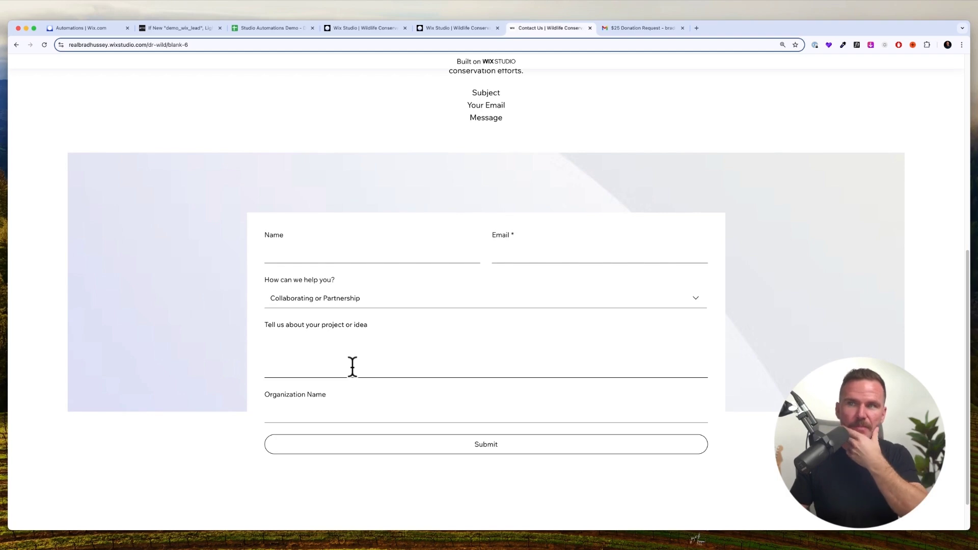